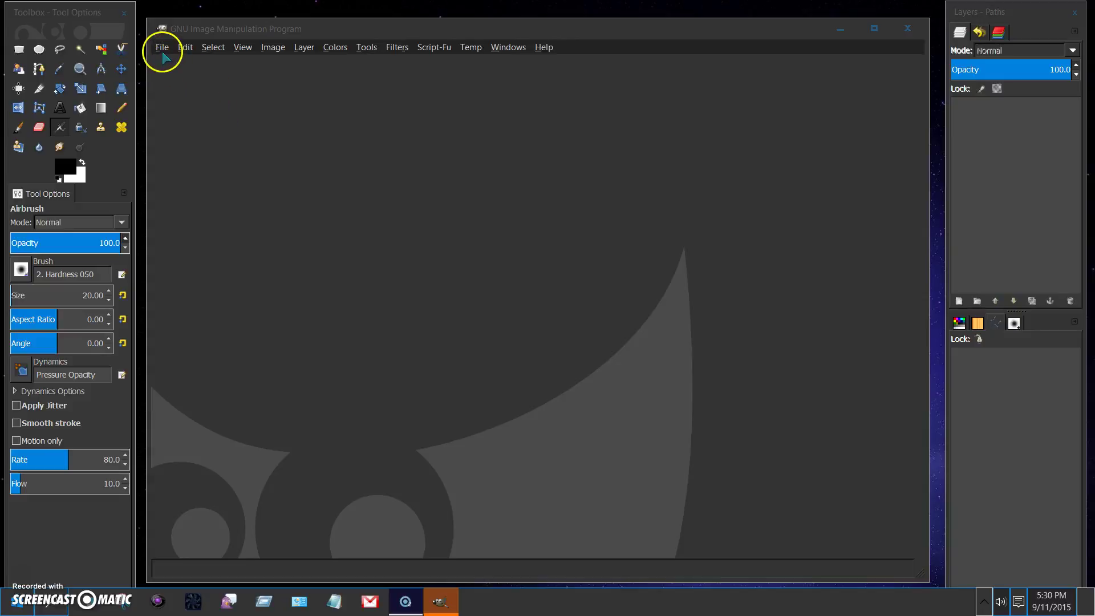
Step: Create a new 640x400 image with a white Background layer from File > New
click(163, 48)
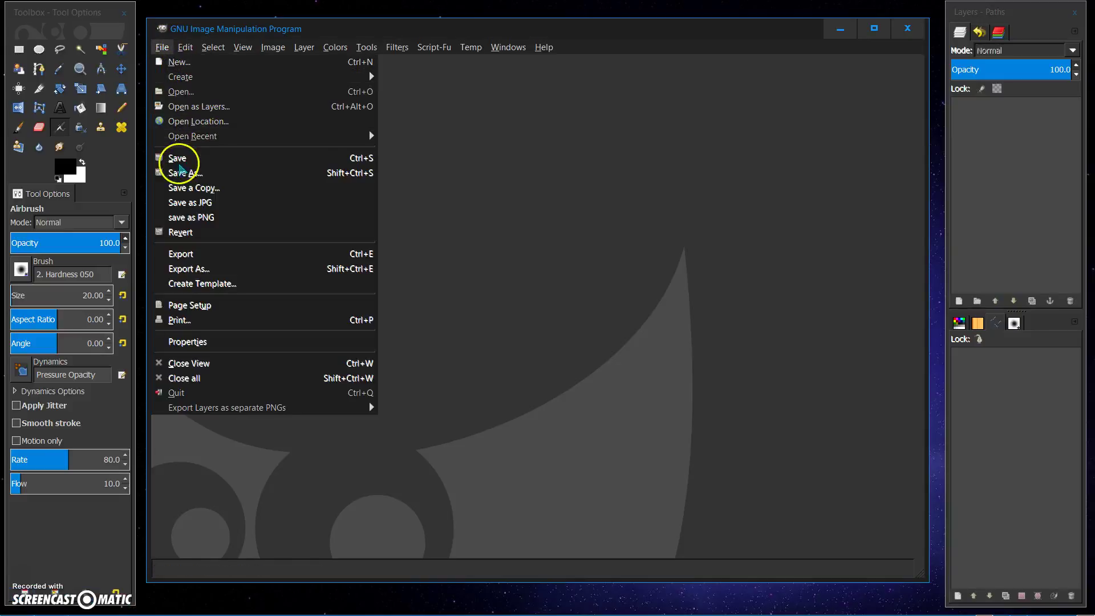
click(166, 62)
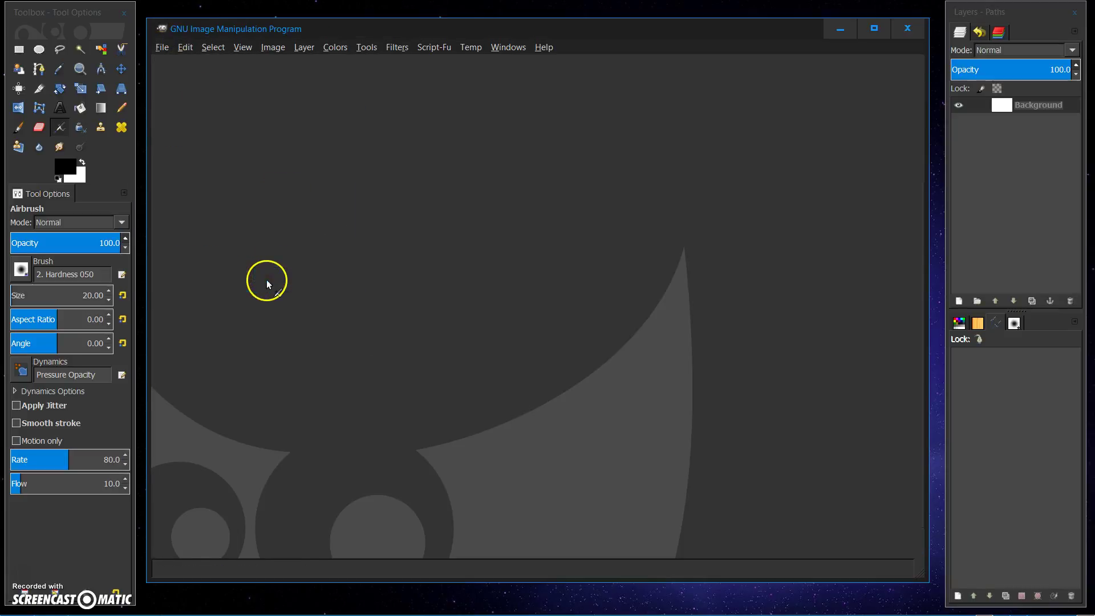
click(272, 275)
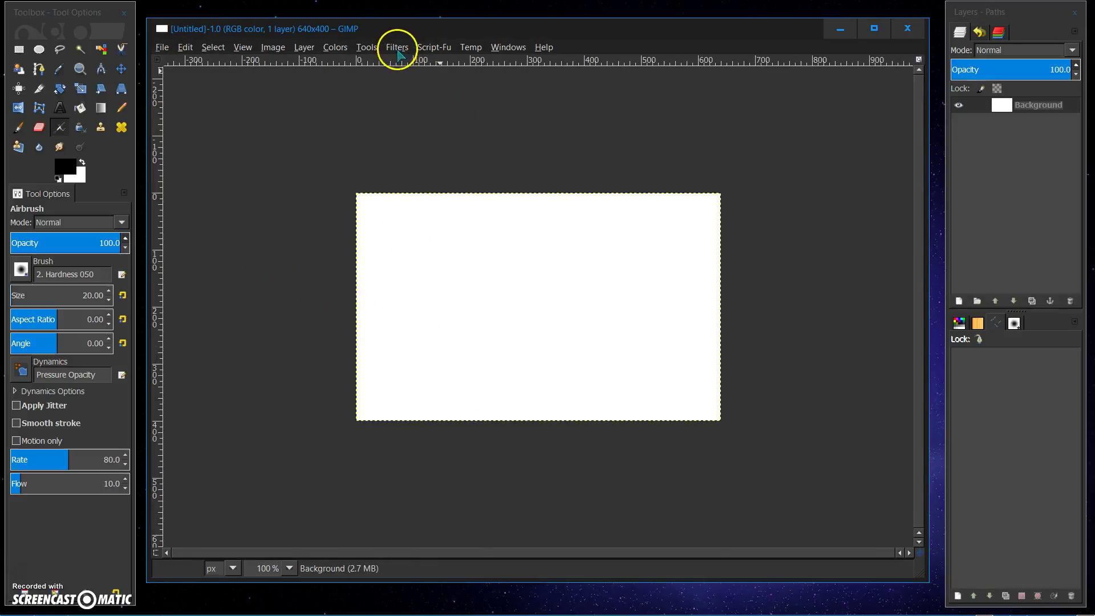
Step: Fill the Background layer with a 10 px black-and-white Checkerboard render
click(393, 47)
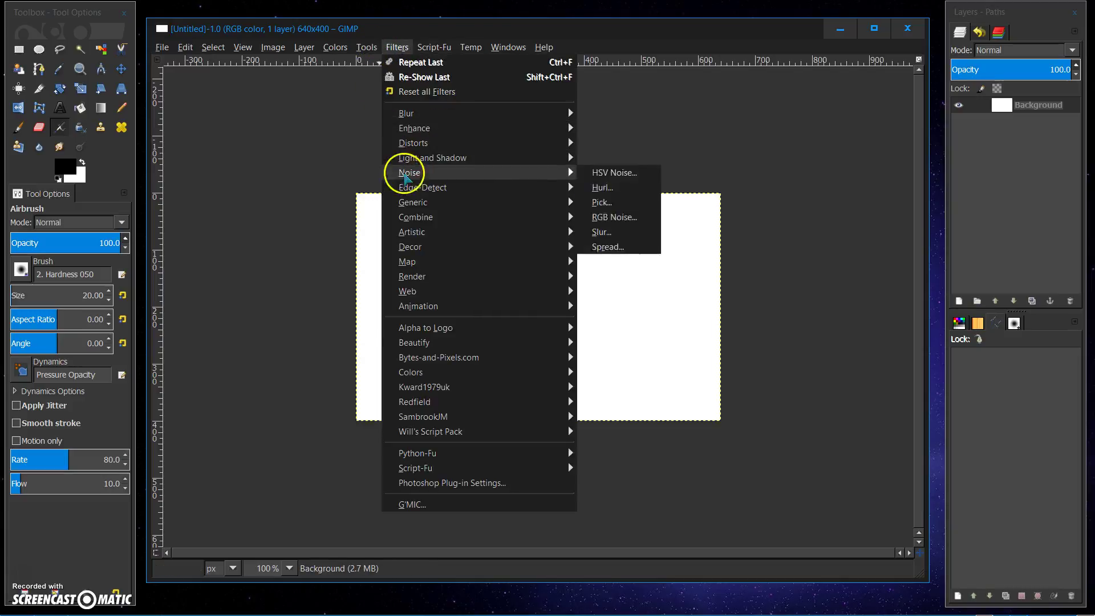
mouse_move(462, 278)
mouse_move(606, 306)
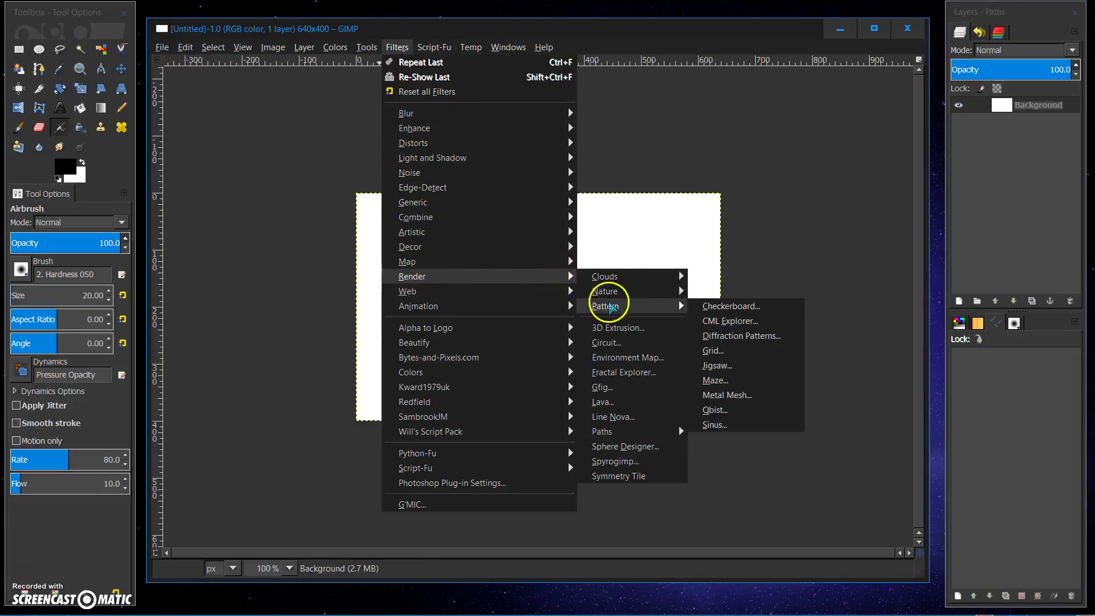
click(714, 308)
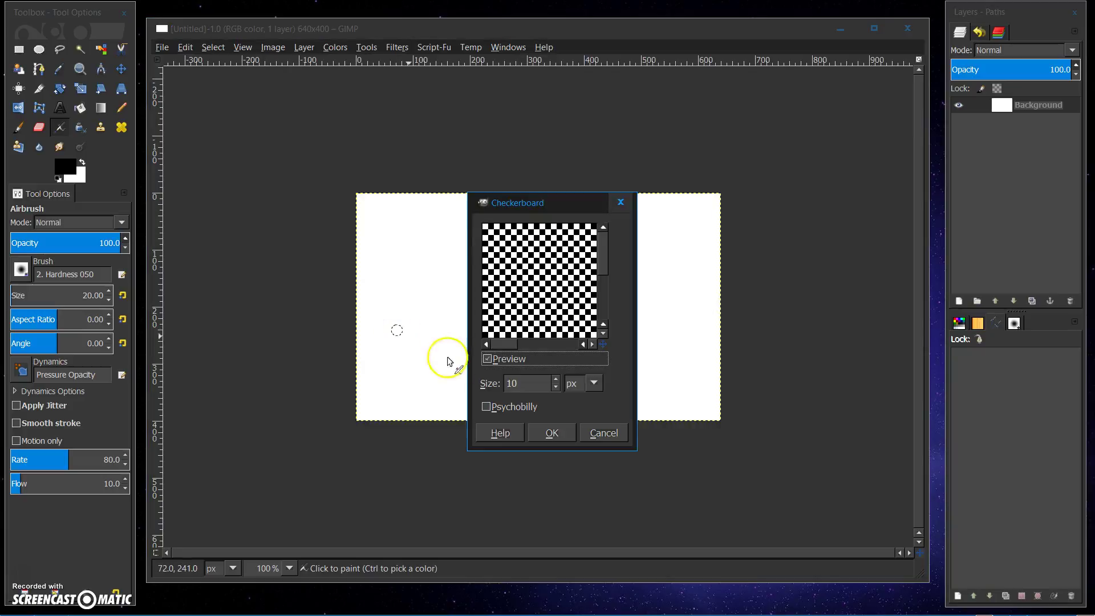
click(568, 434)
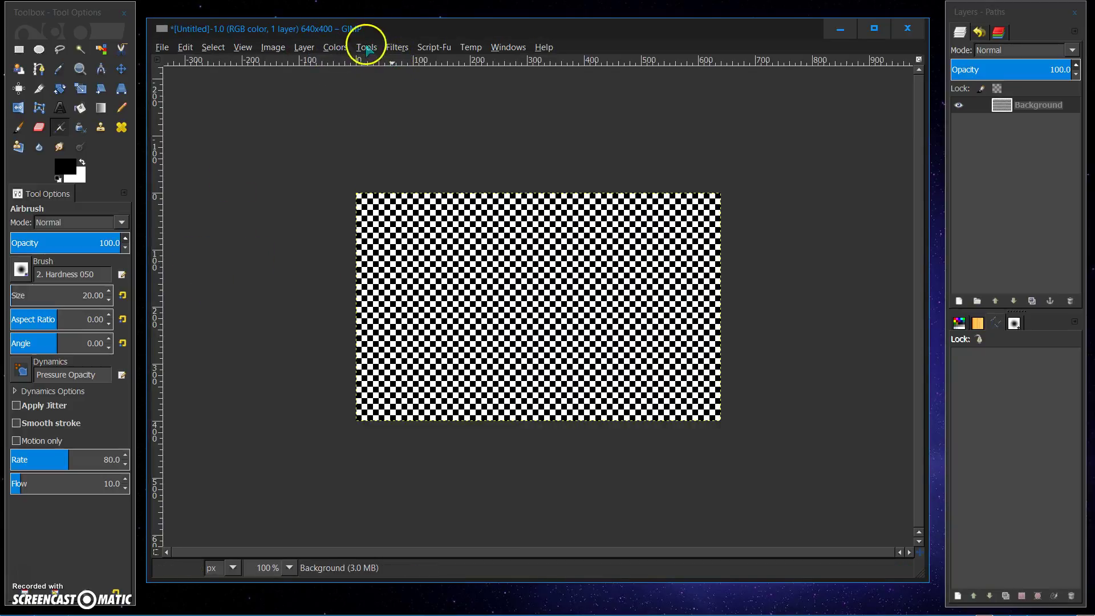
Step: Darken the checkerboard by setting Brightness-Contrast brightness to -127
click(337, 47)
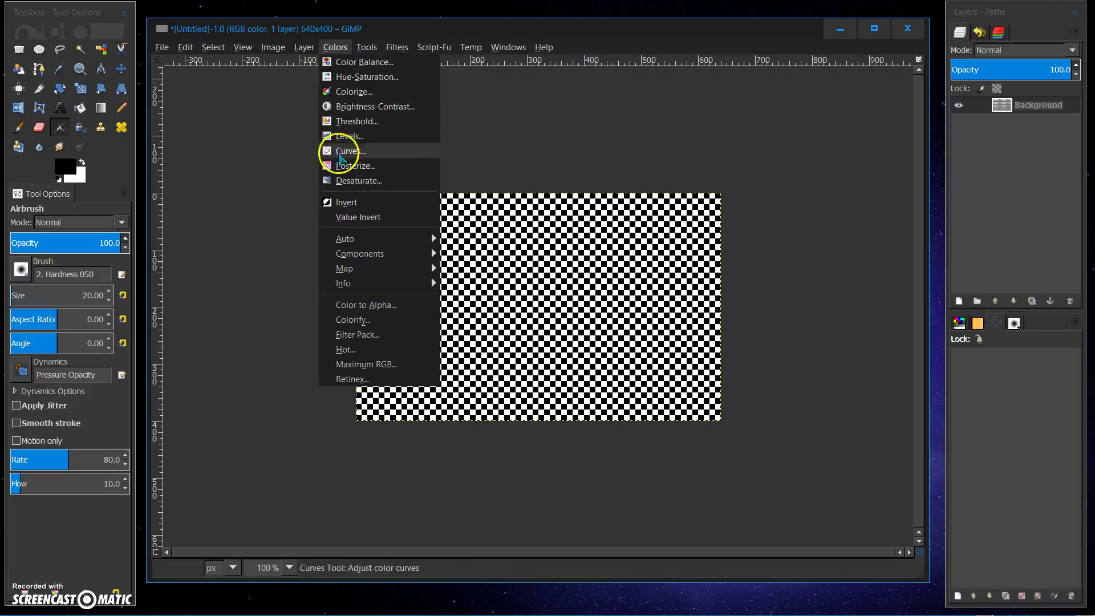
click(328, 106)
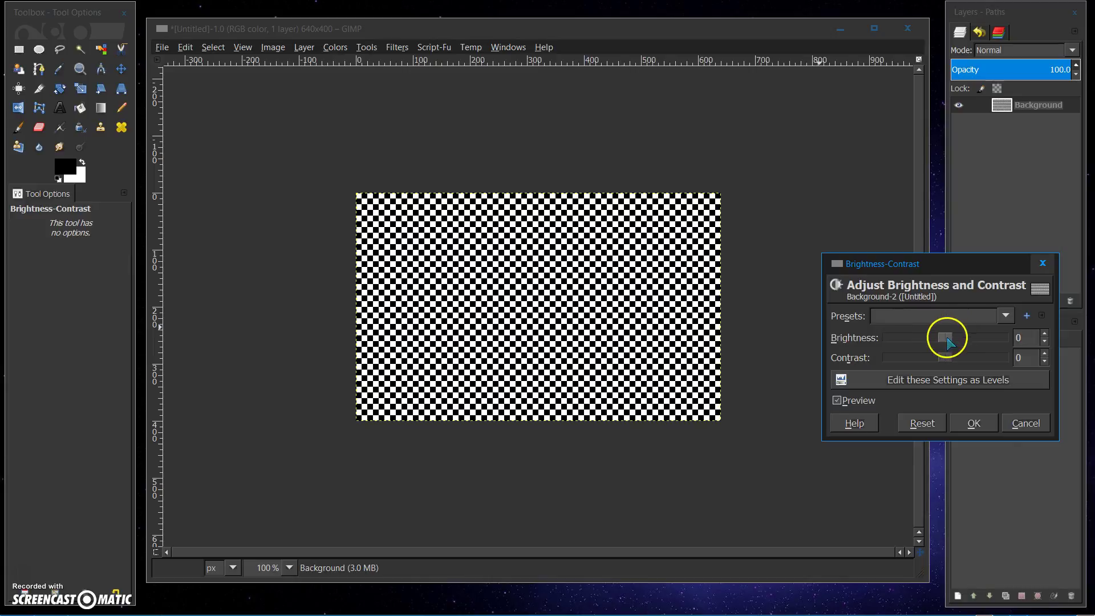
drag(946, 341, 860, 341)
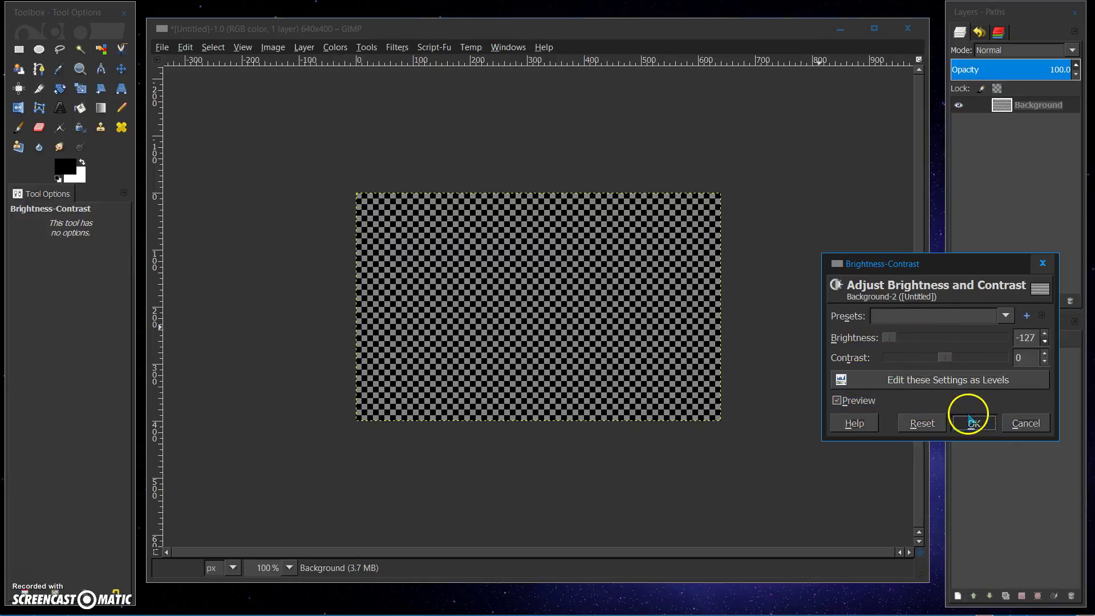
click(972, 422)
Step: Colorize the checkerboard tan with hue 32 and saturation 20
click(337, 47)
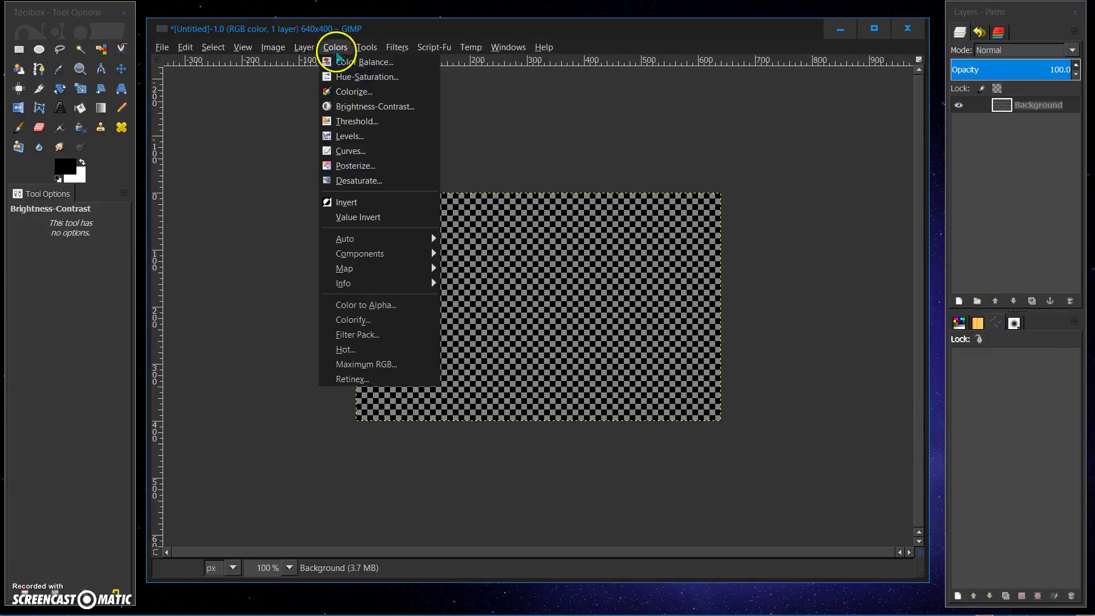
click(349, 91)
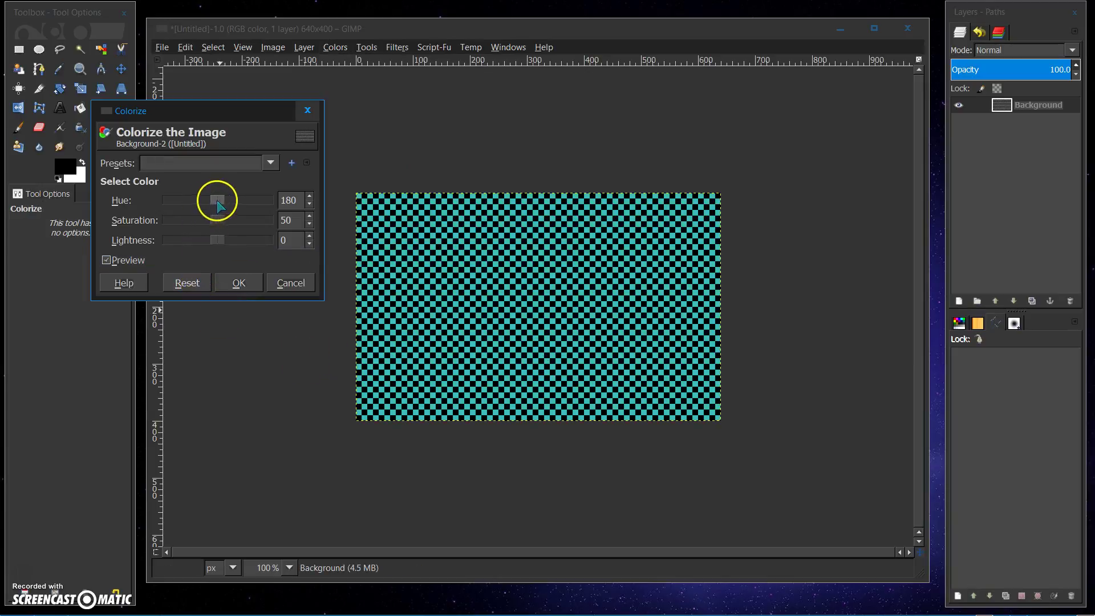
drag(217, 200, 191, 224)
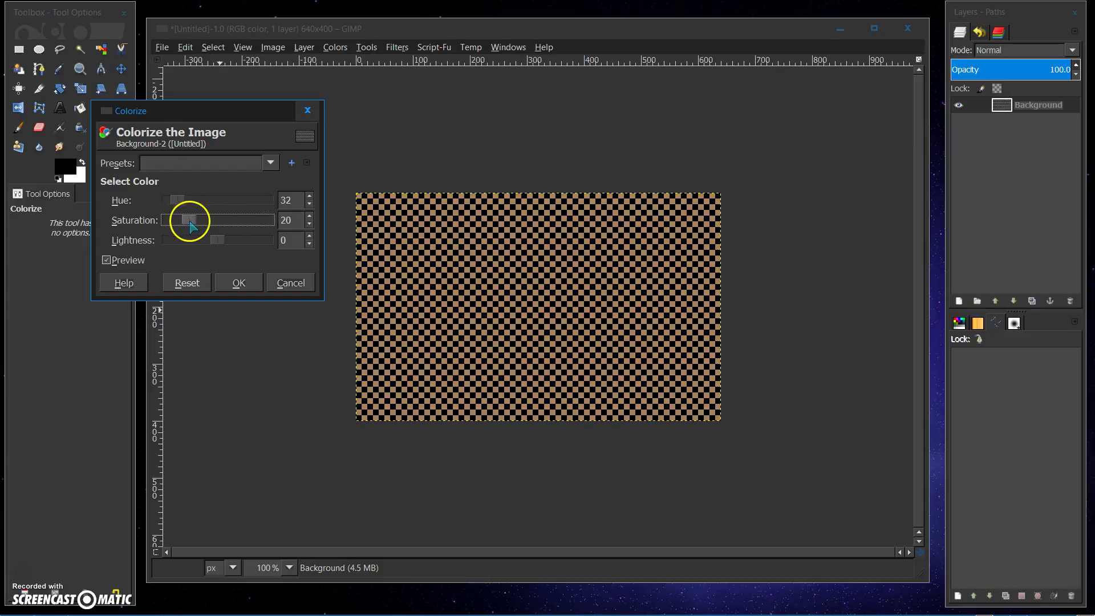
click(238, 283)
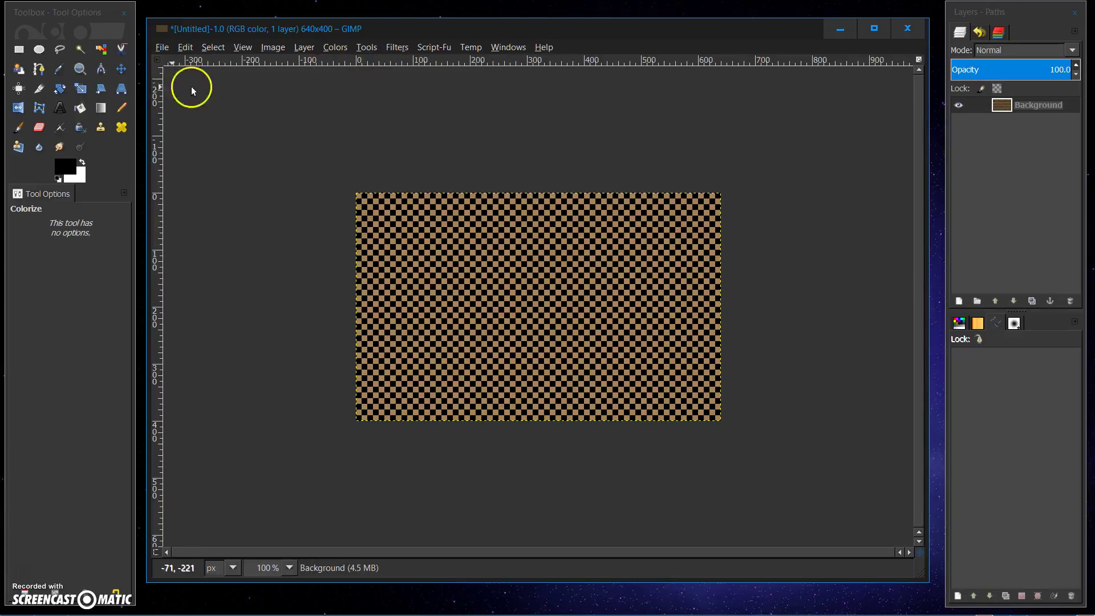
Step: Swap to a white foreground and type 'CHROME TEXT' on the checkerboard's left side
click(82, 163)
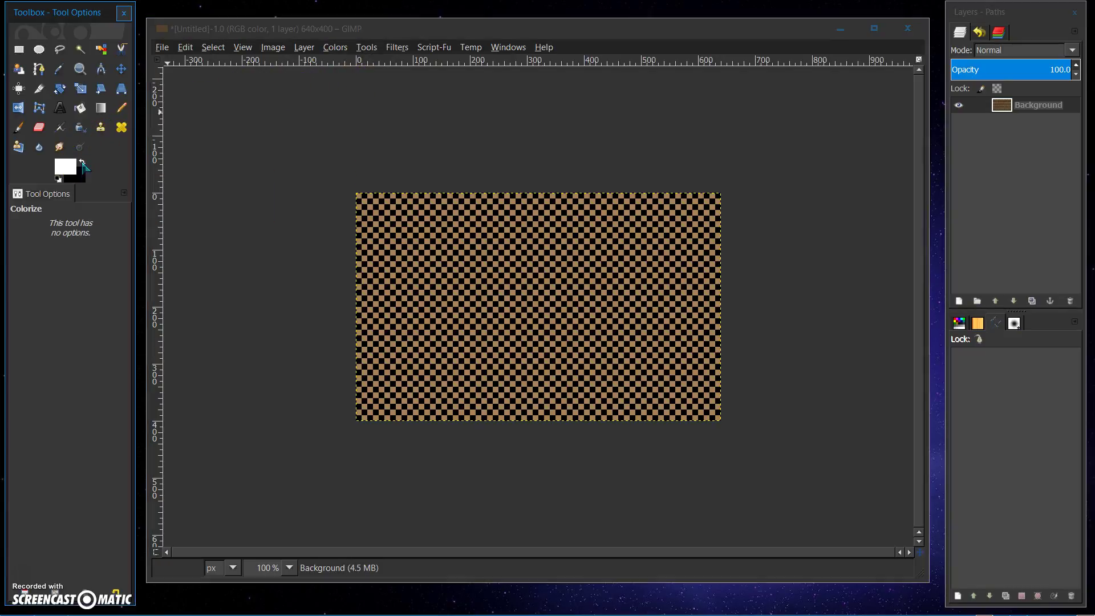
click(59, 107)
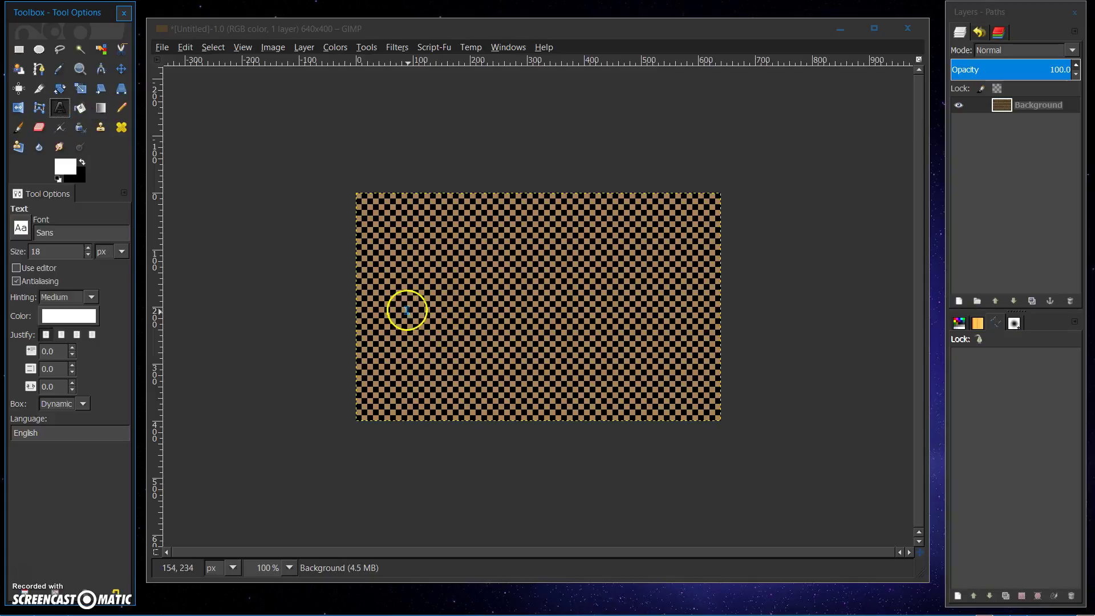
click(380, 283)
text(CHROME TEXT)
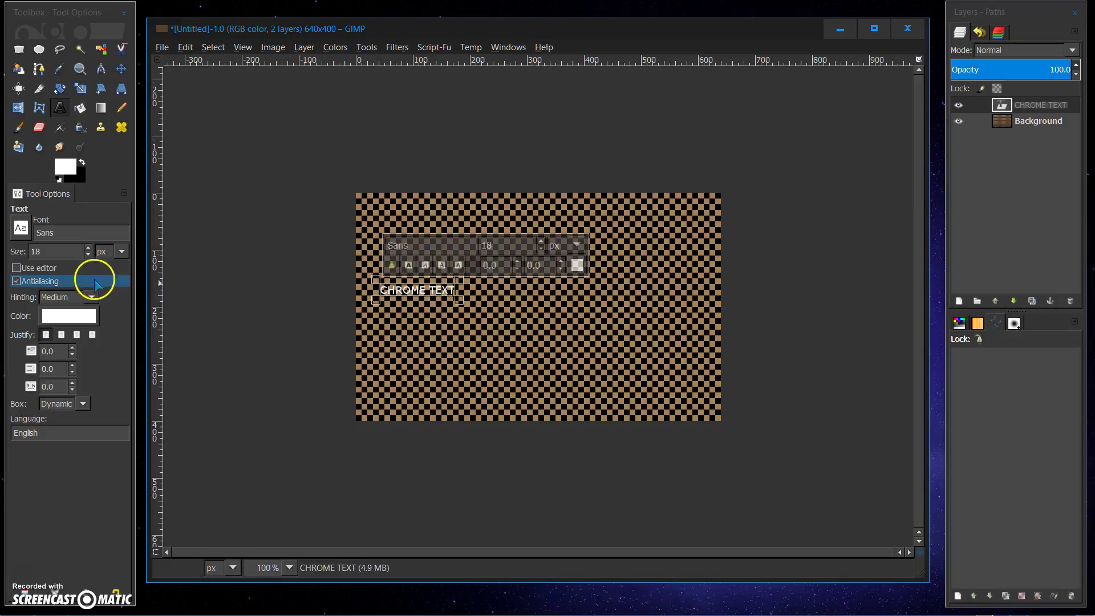
Step: Enlarge the text to 71 px and select the Background layer
click(88, 248)
drag(89, 250, 89, 251)
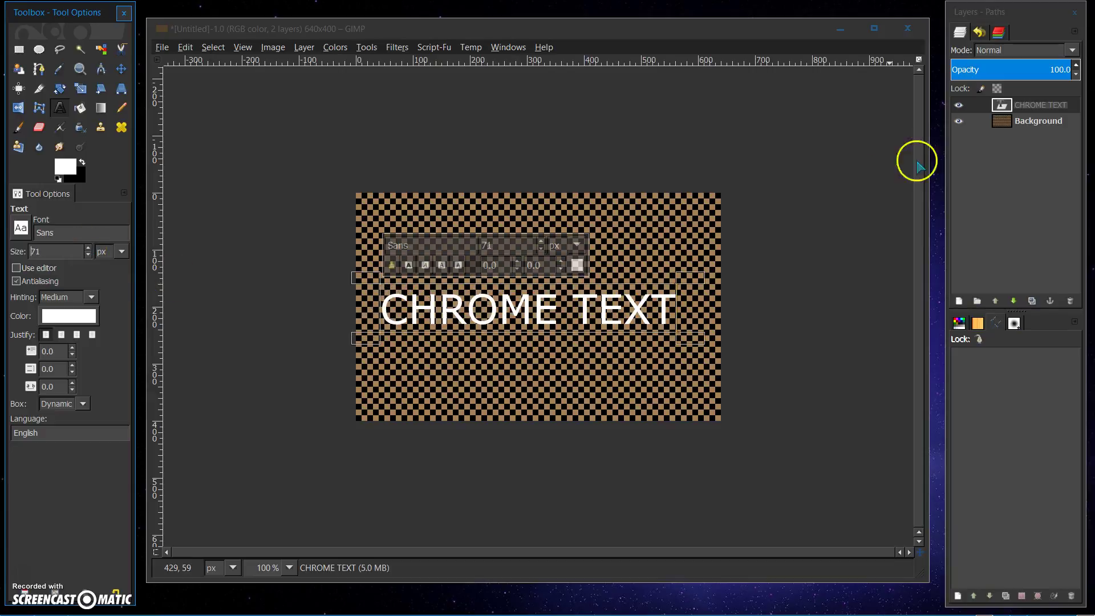
click(1001, 122)
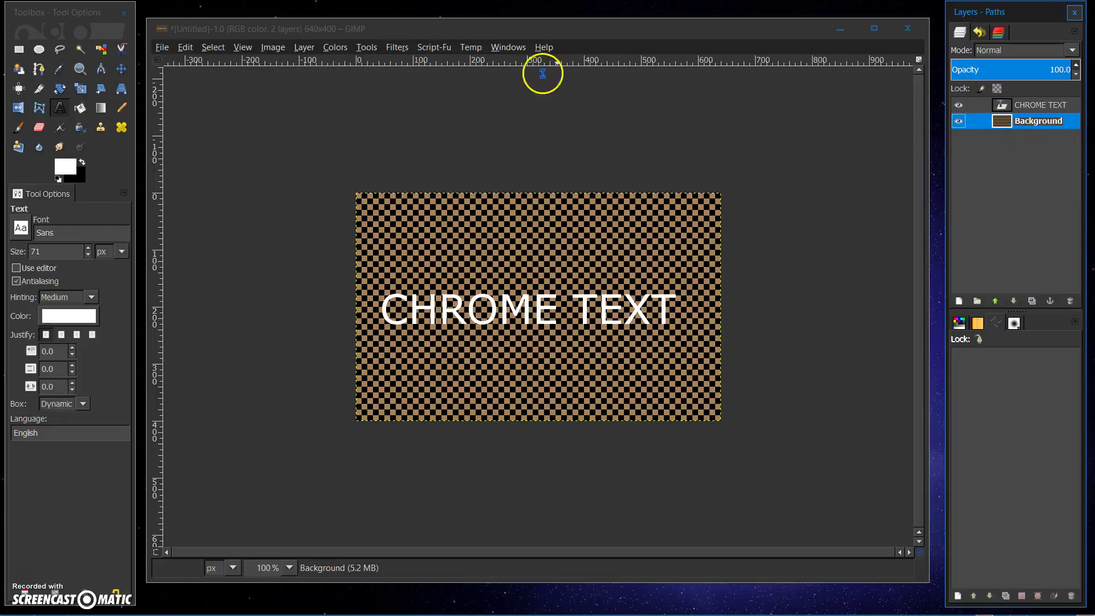
Step: Copy the checkerboard layer and create a new image from the clipboard
click(185, 48)
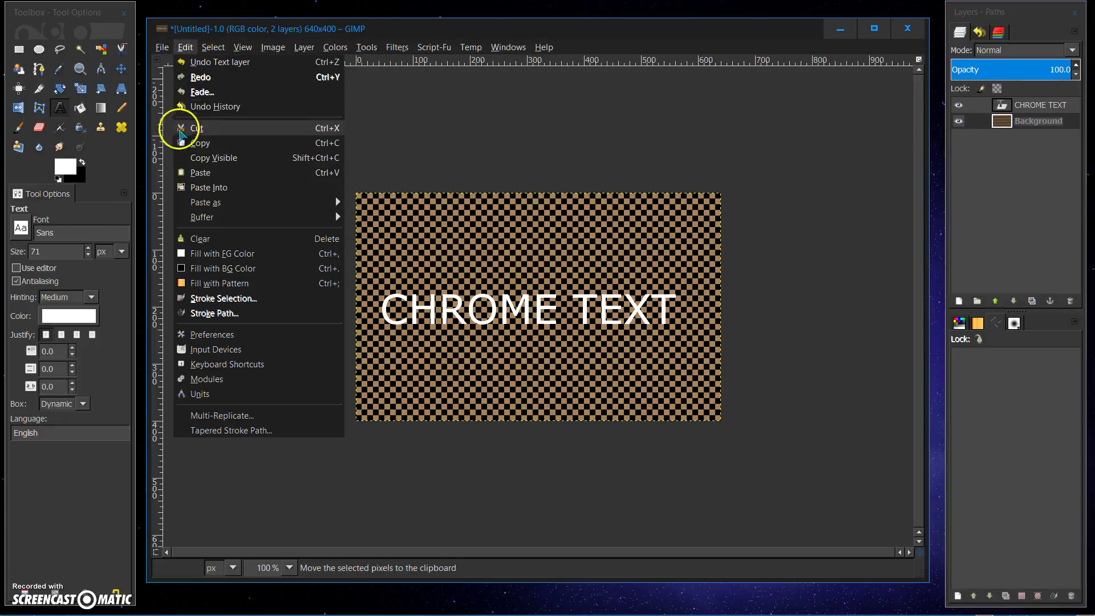
click(181, 143)
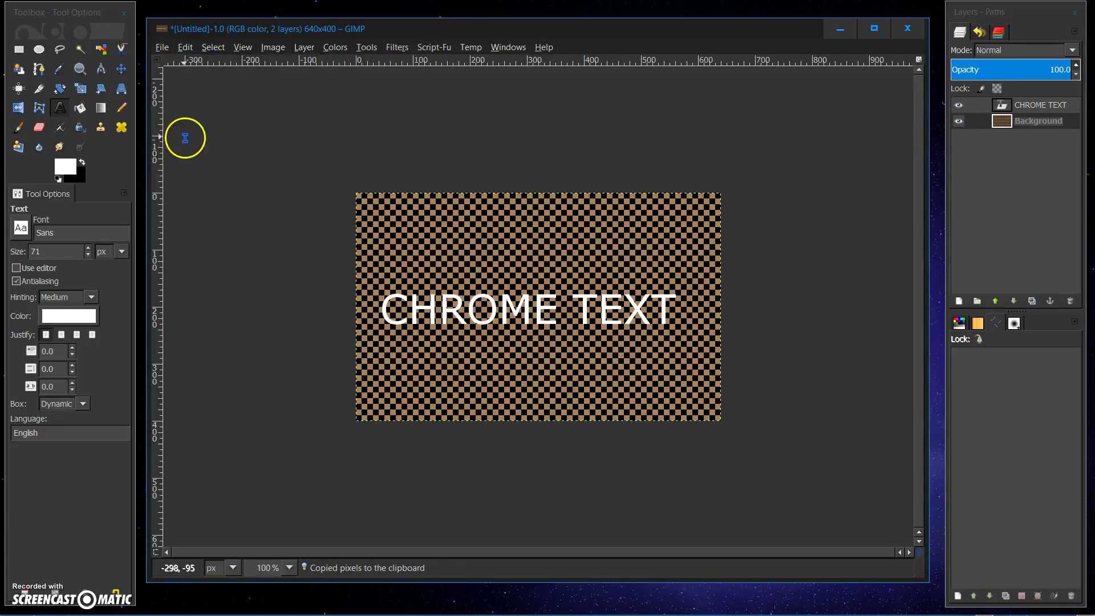
click(163, 48)
mouse_move(172, 74)
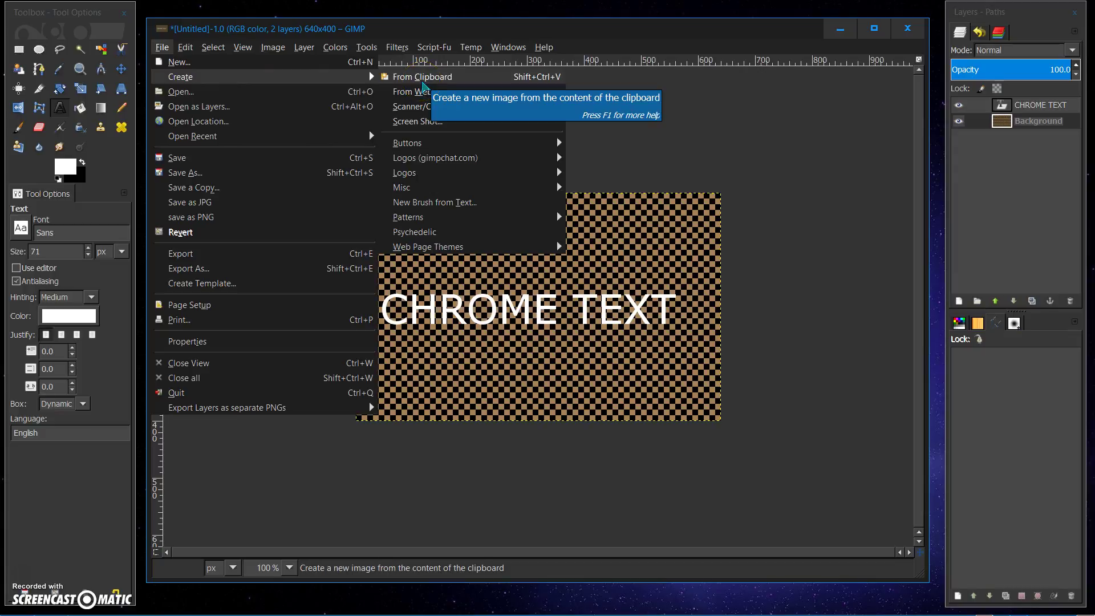
click(422, 83)
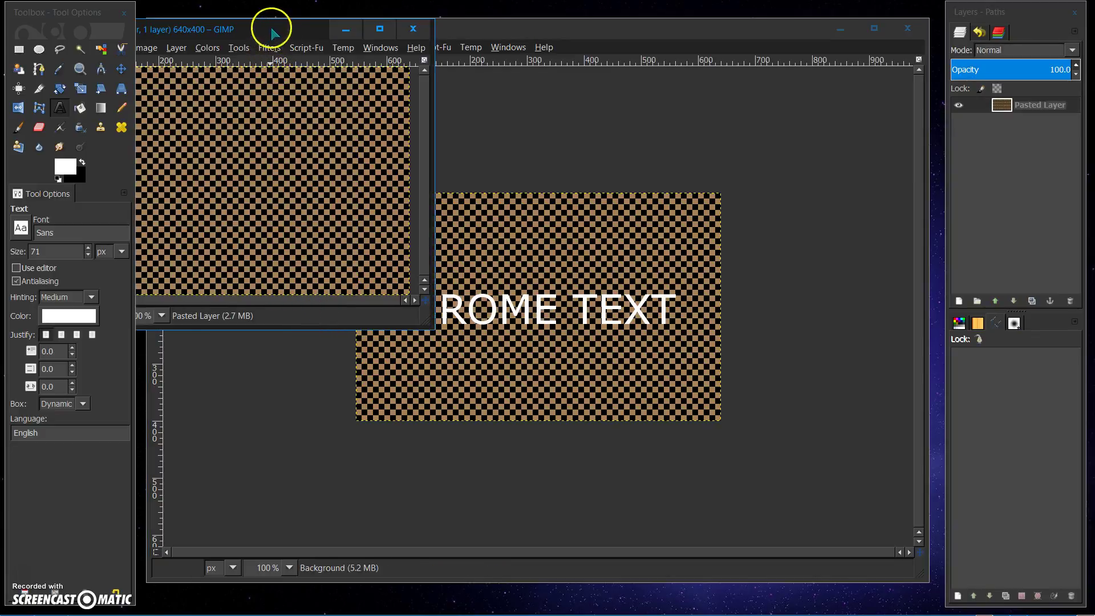
Step: Move the new image's window aside, minimize it, and reselect the CHROME TEXT layer
drag(267, 29, 415, 128)
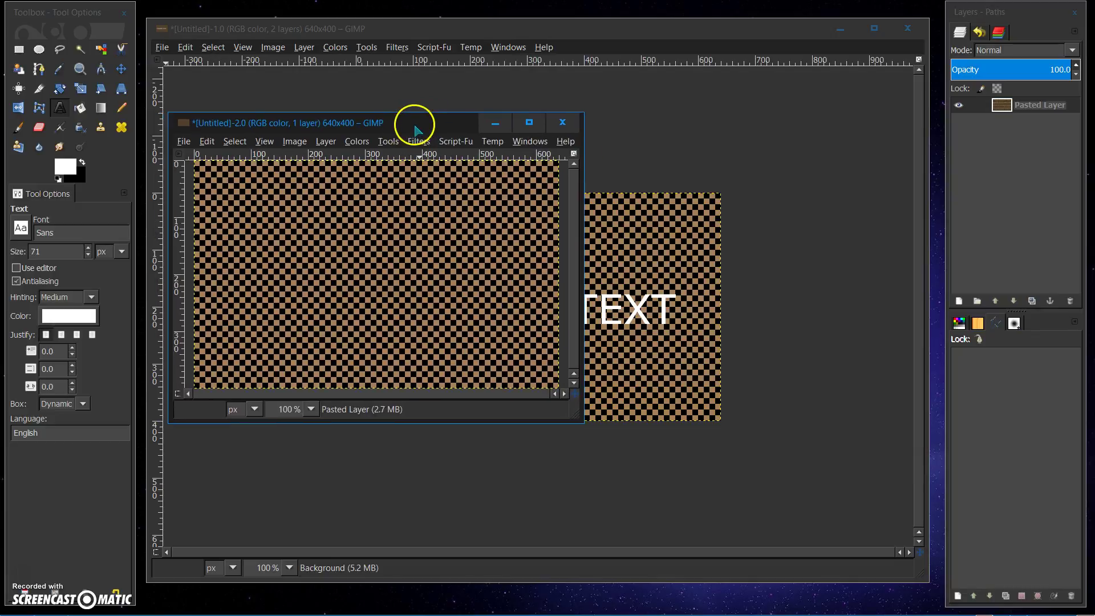
click(495, 130)
click(1002, 107)
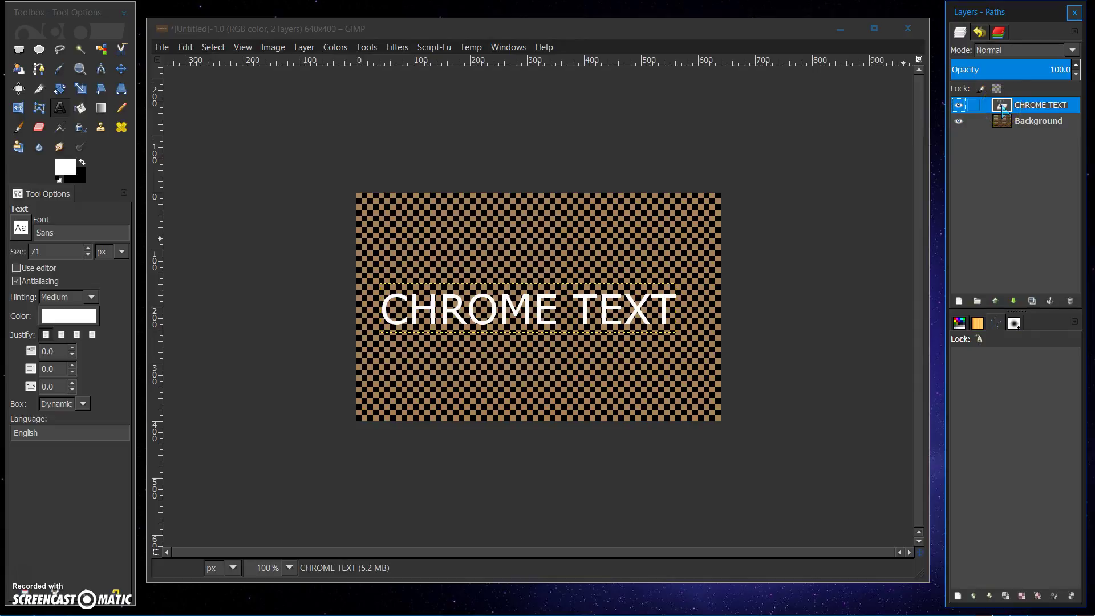
Step: Resize the CHROME TEXT layer with Layer to Image Size to fill 640x400
right_click(1001, 108)
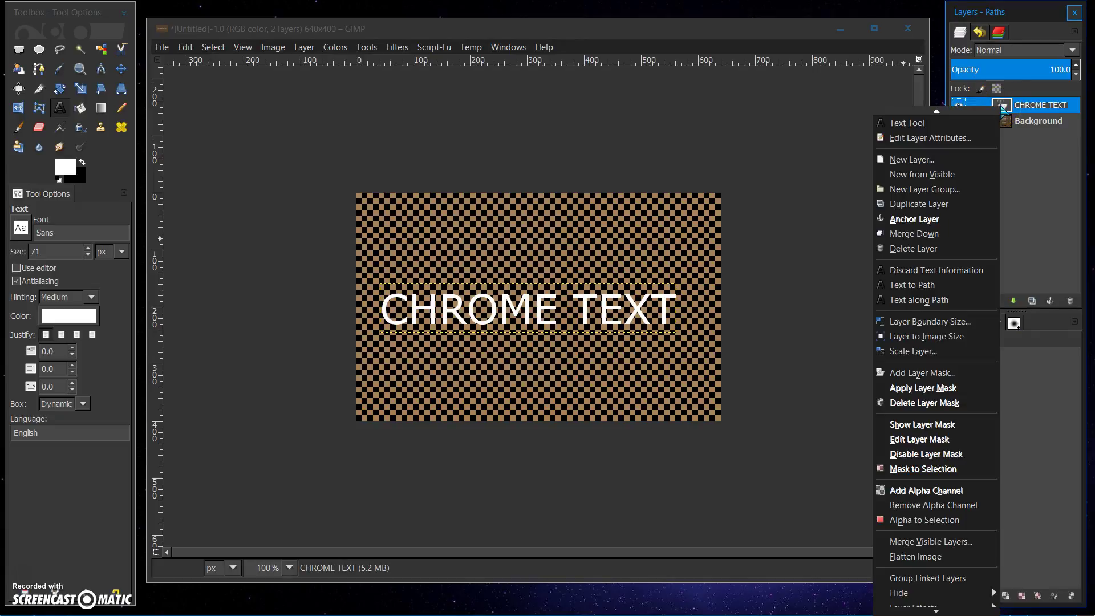
click(899, 338)
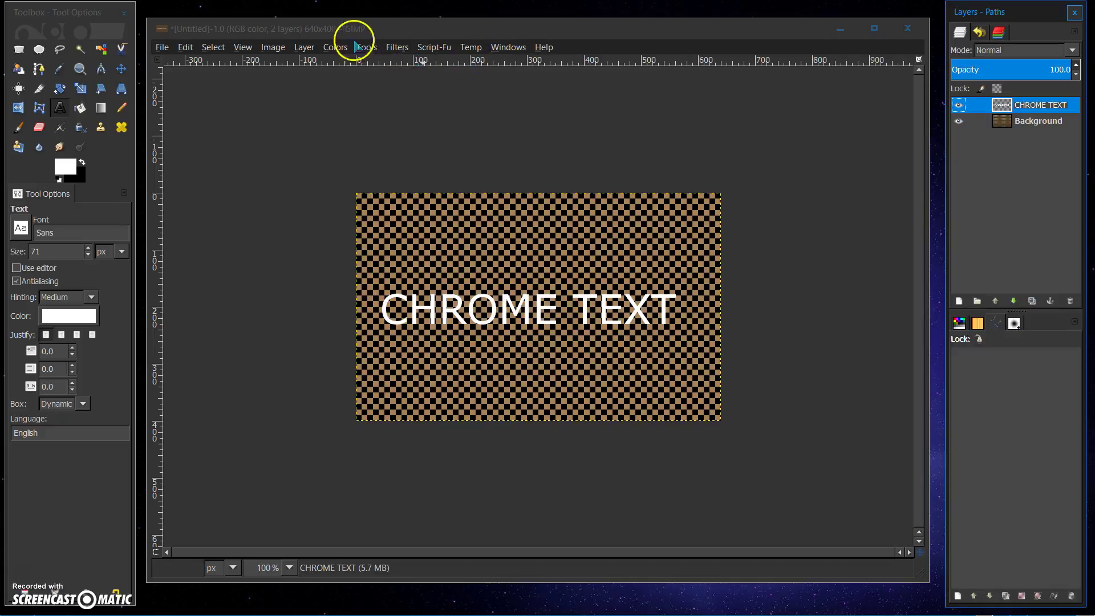
Step: Run the Alpha to Logo Chrome script with offsets 10 on the text, then widen the Layers dock
click(391, 49)
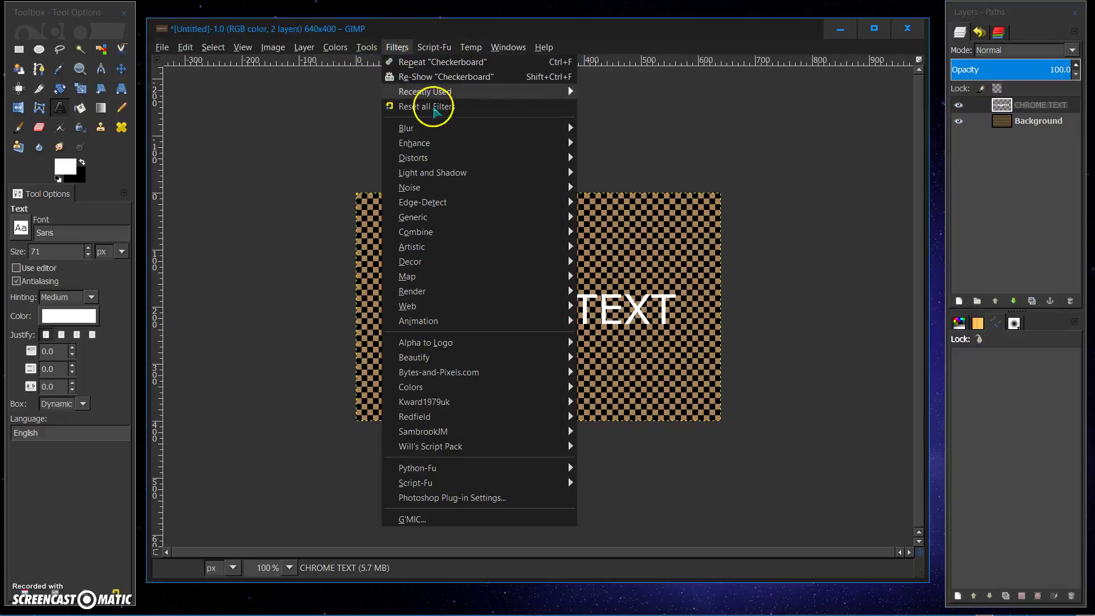
mouse_move(443, 341)
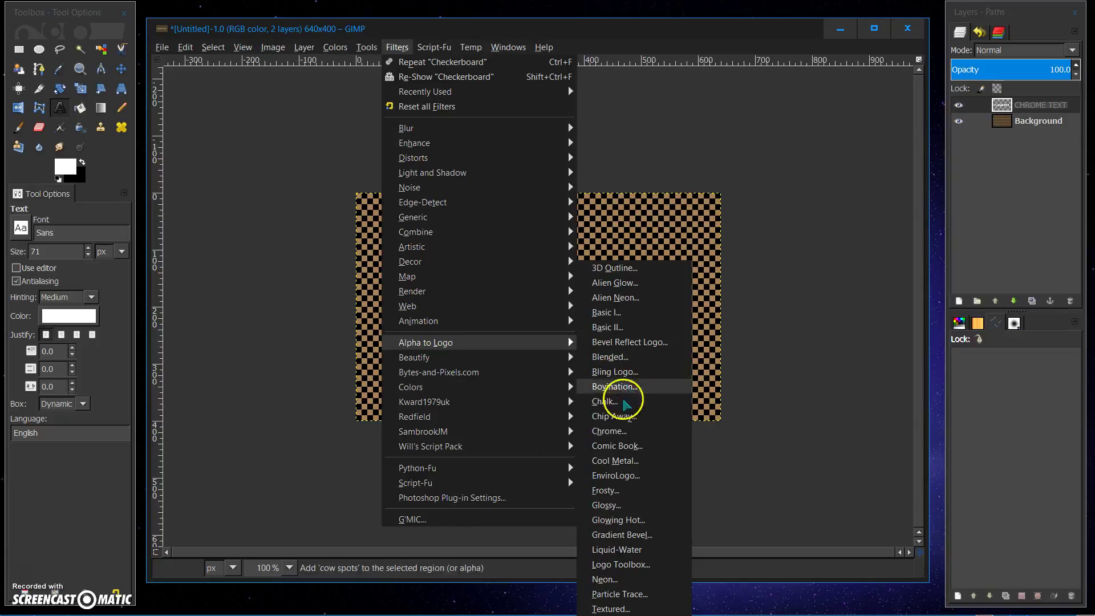
click(605, 432)
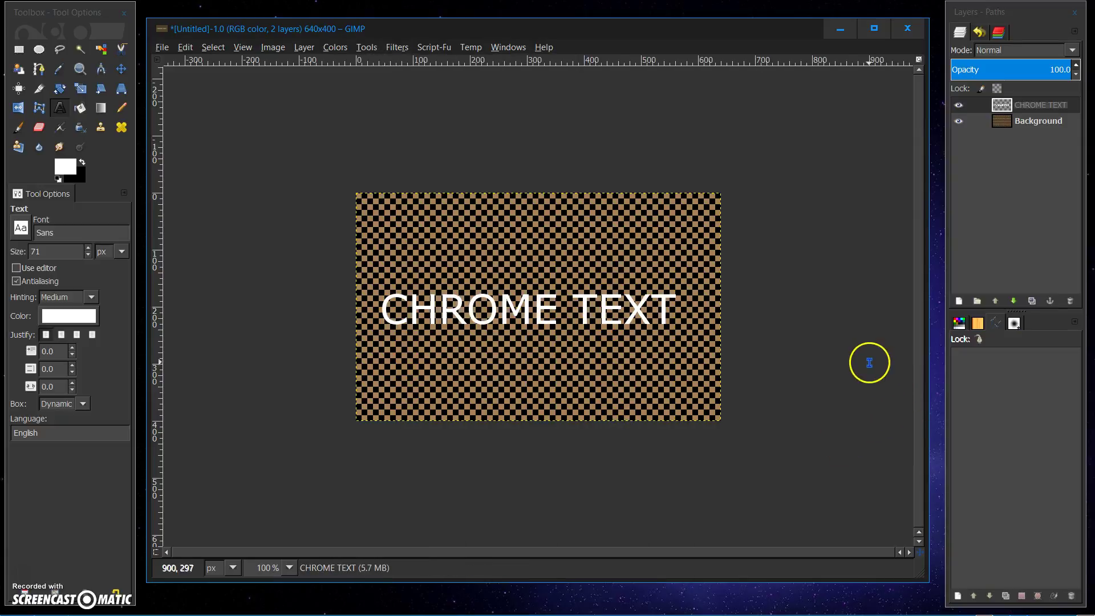
click(477, 602)
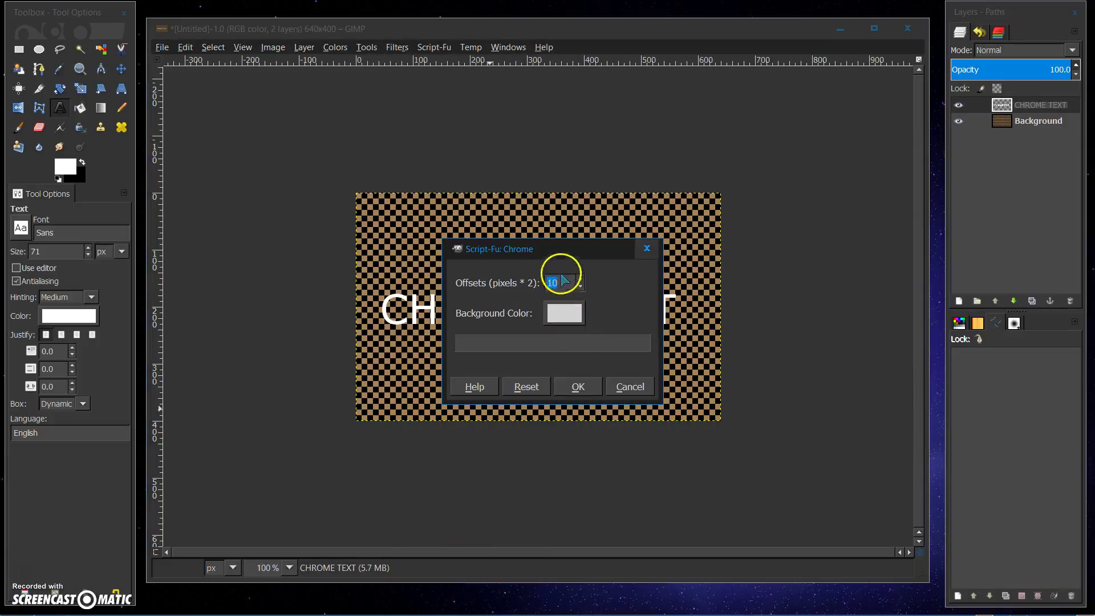
drag(555, 254, 237, 118)
click(261, 250)
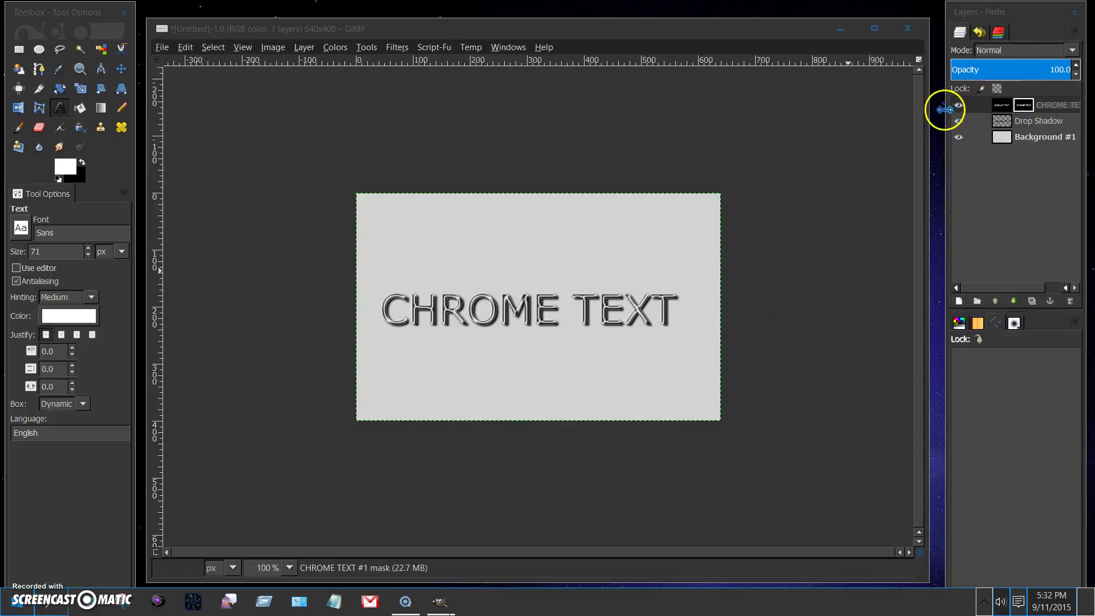
drag(941, 110, 911, 112)
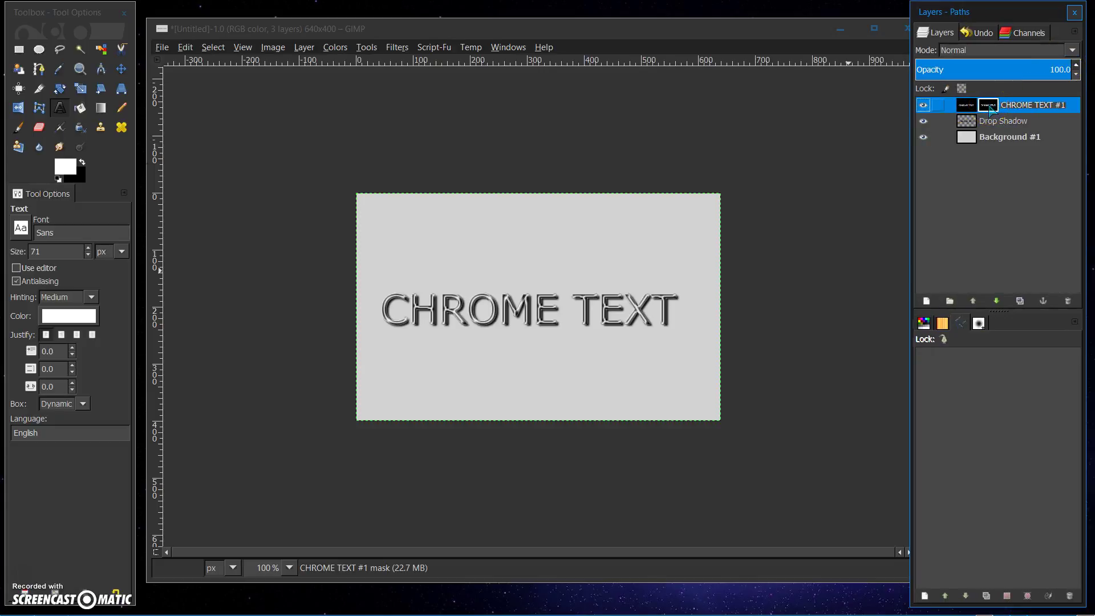
Step: Inspect the CHROME TEXT #1 layer's mask by toggling Show Layer Mask on and off
double_click(990, 110)
click(194, 151)
right_click(995, 110)
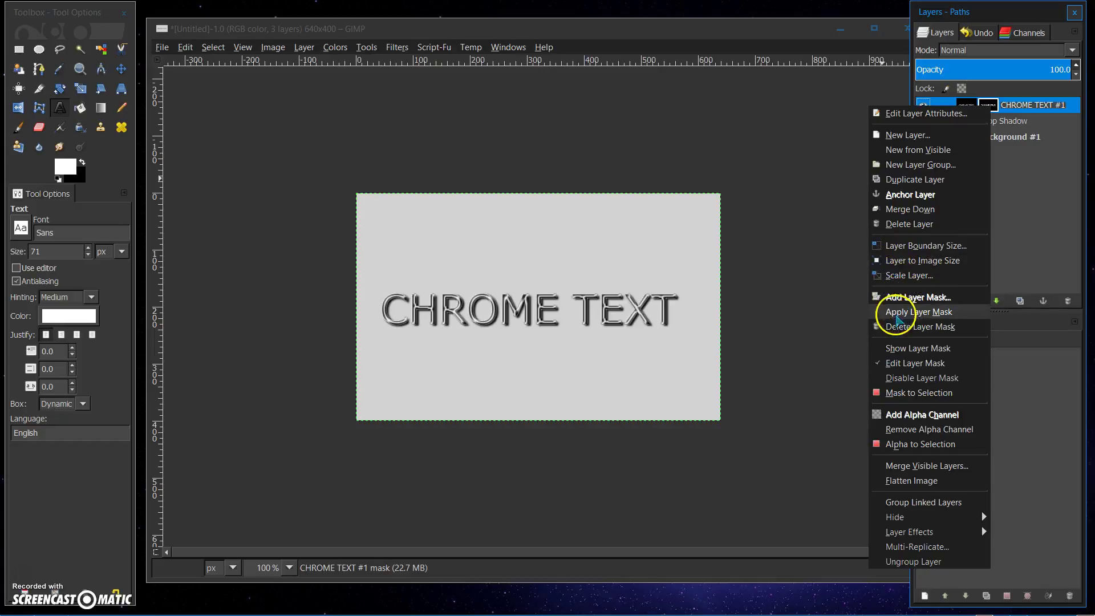
click(893, 349)
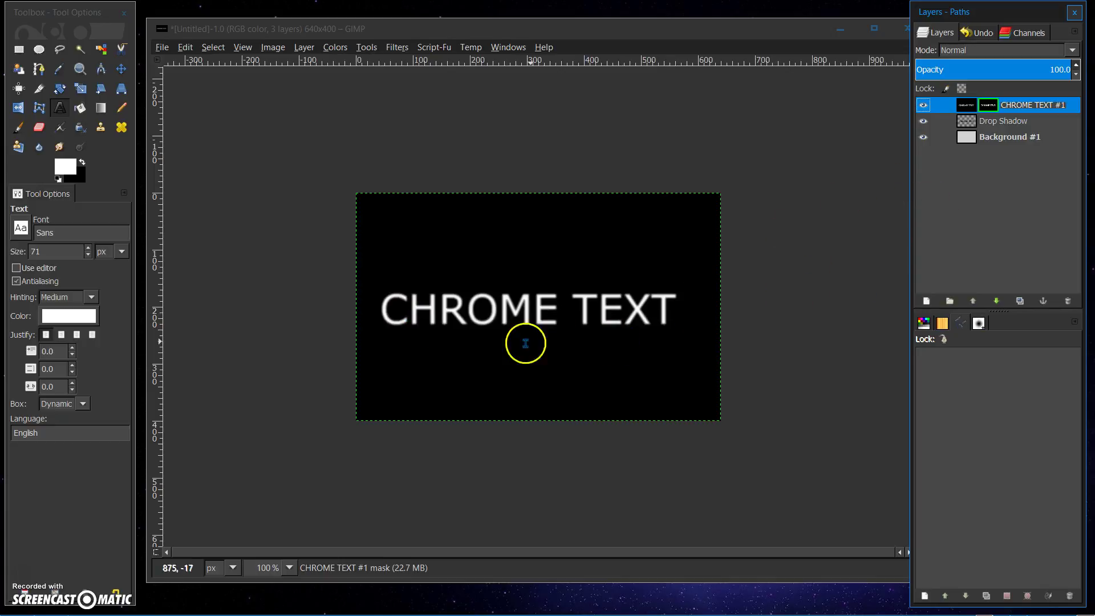
right_click(984, 106)
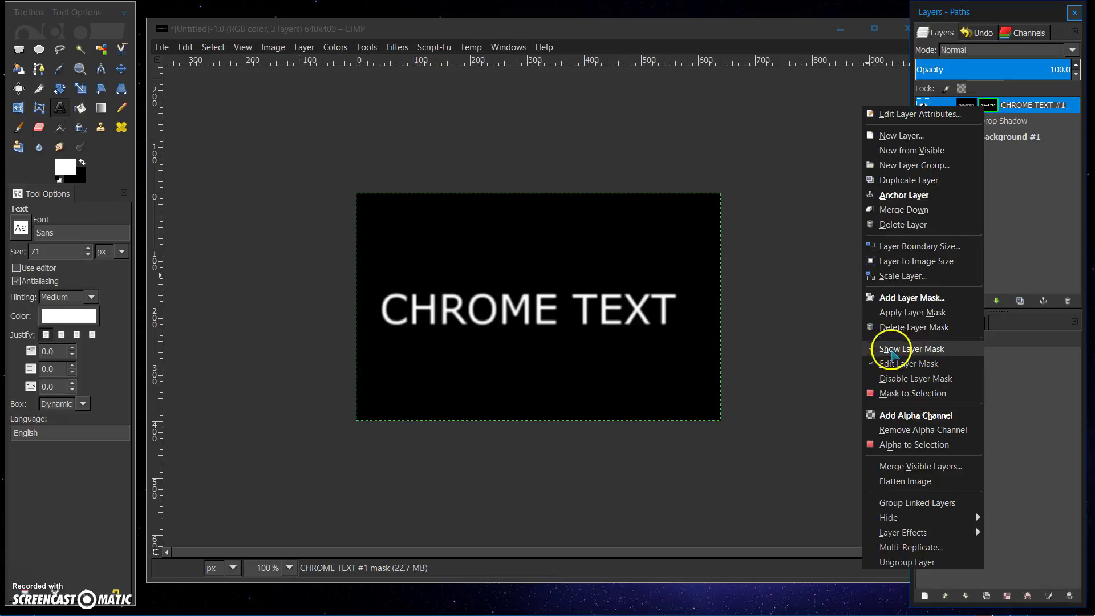
click(891, 349)
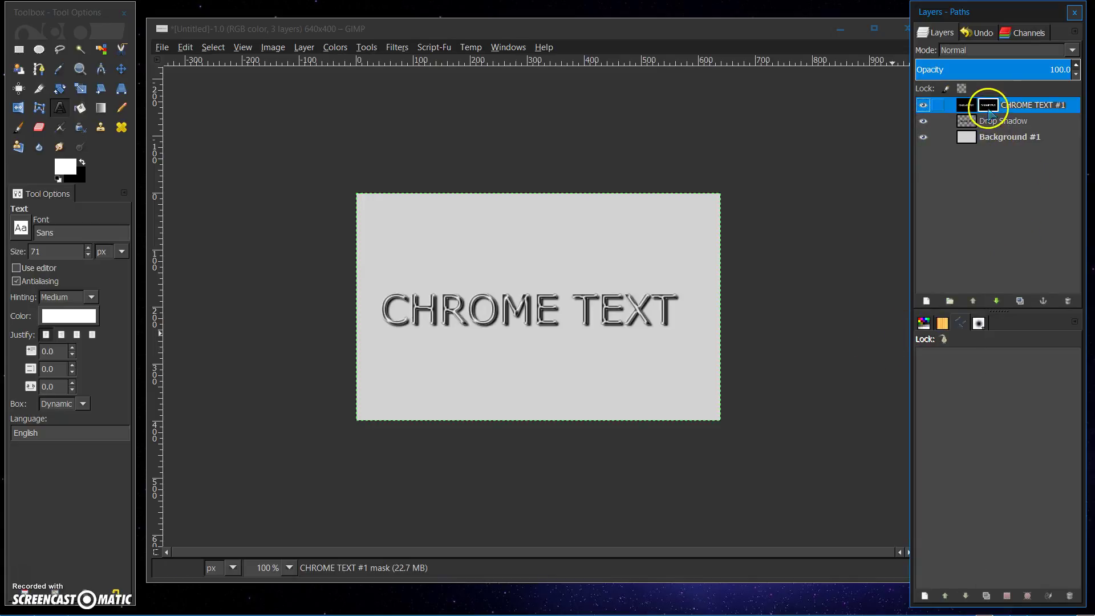
right_click(989, 112)
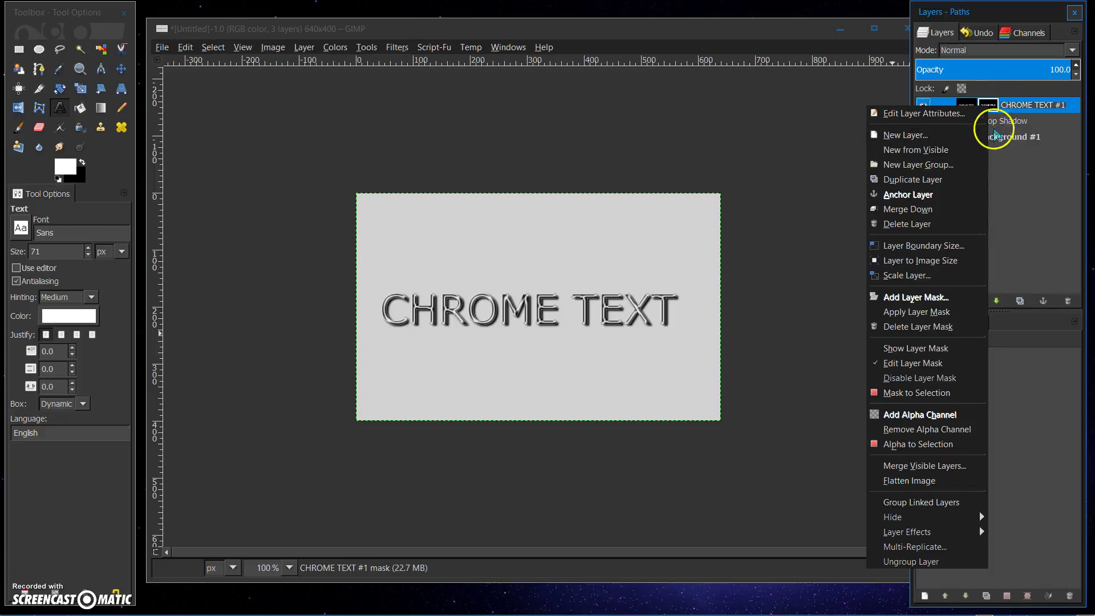
click(992, 107)
right_click(992, 108)
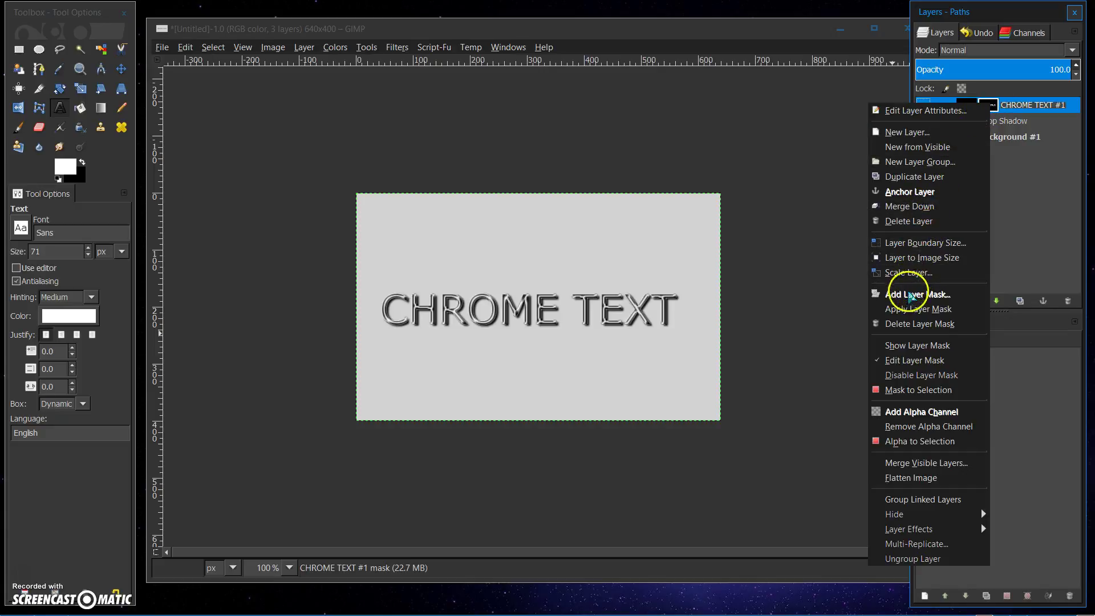
Step: Apply CHROME TEXT #1's layer mask, hide Background #1, and compare the remaining layers
click(901, 310)
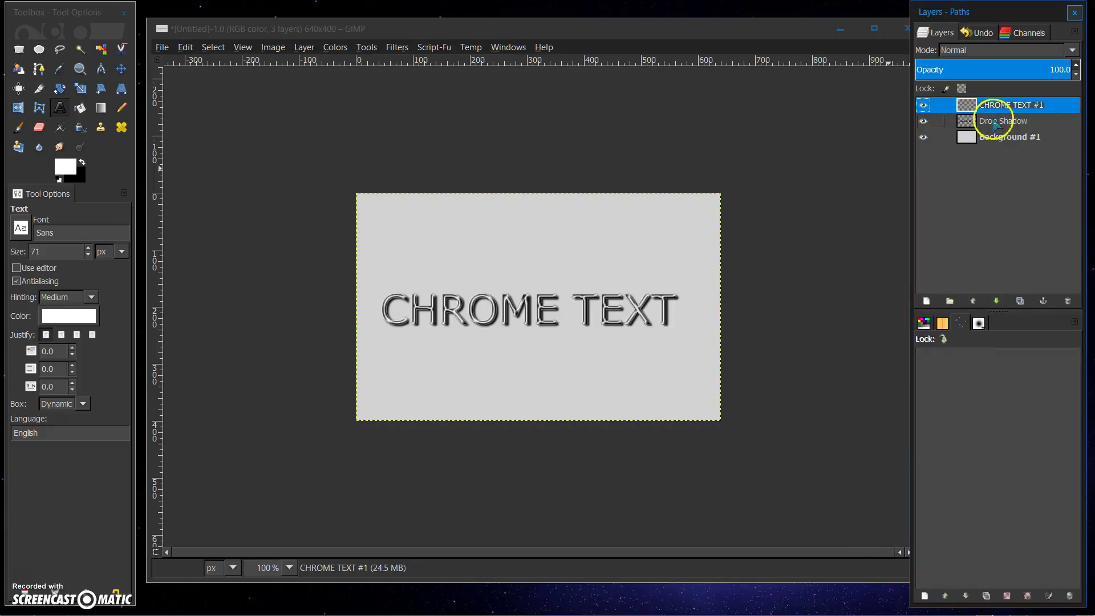
click(923, 138)
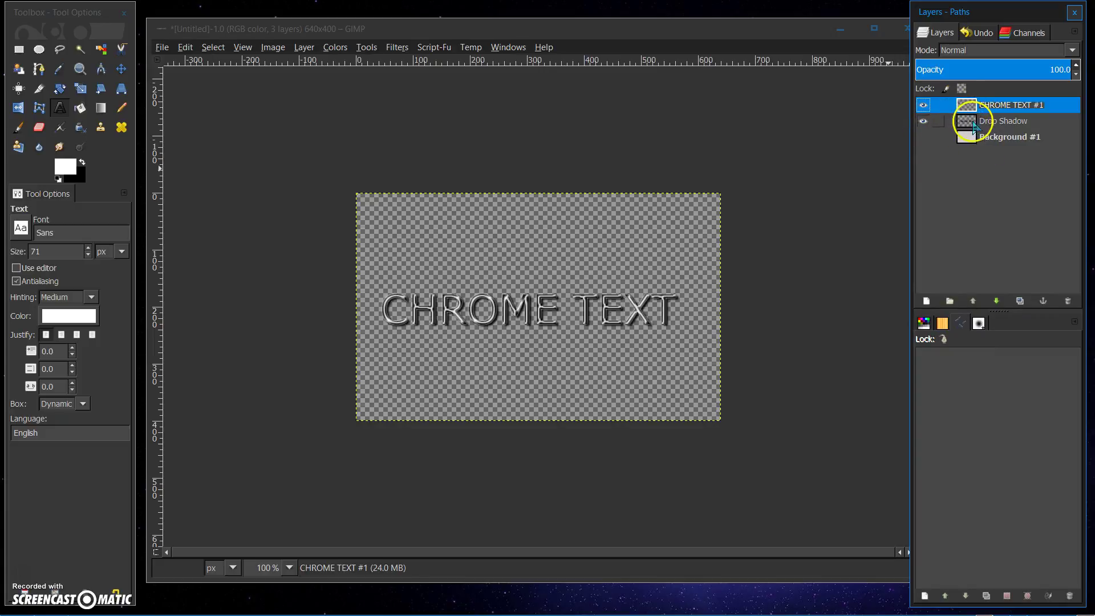
click(923, 122)
click(923, 122)
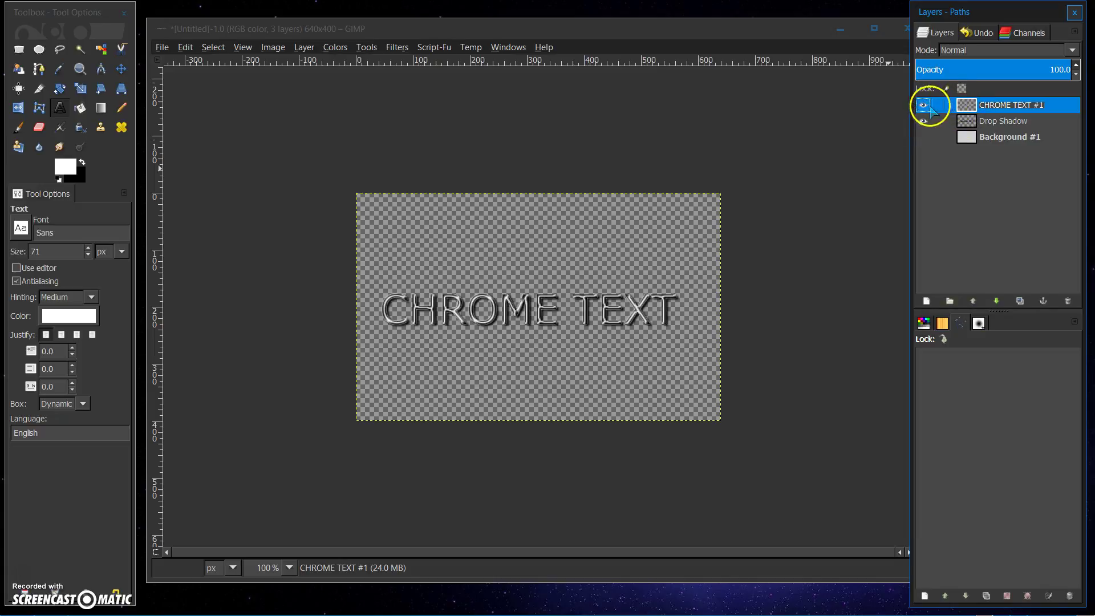
click(924, 106)
click(923, 106)
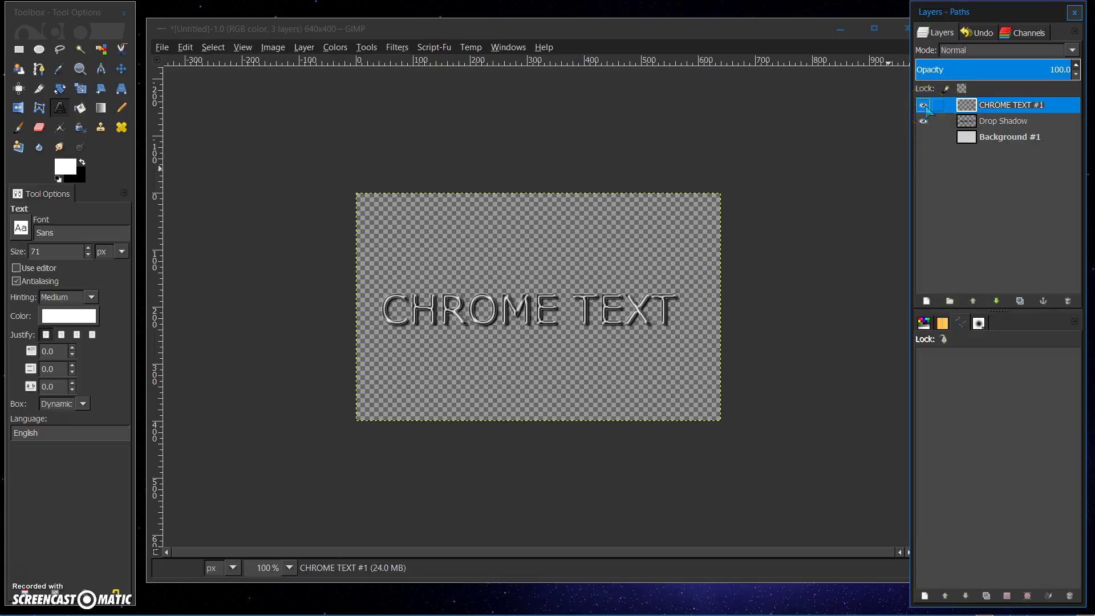
Step: Merge CHROME TEXT #1 down into Drop Shadow and narrow the Layers dock
right_click(967, 110)
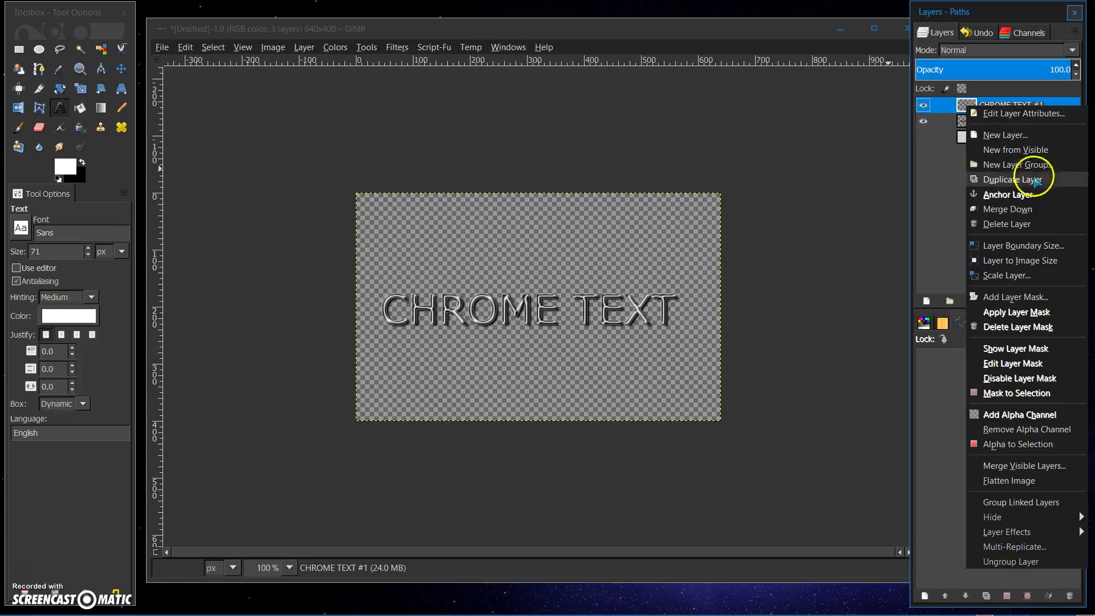
click(992, 209)
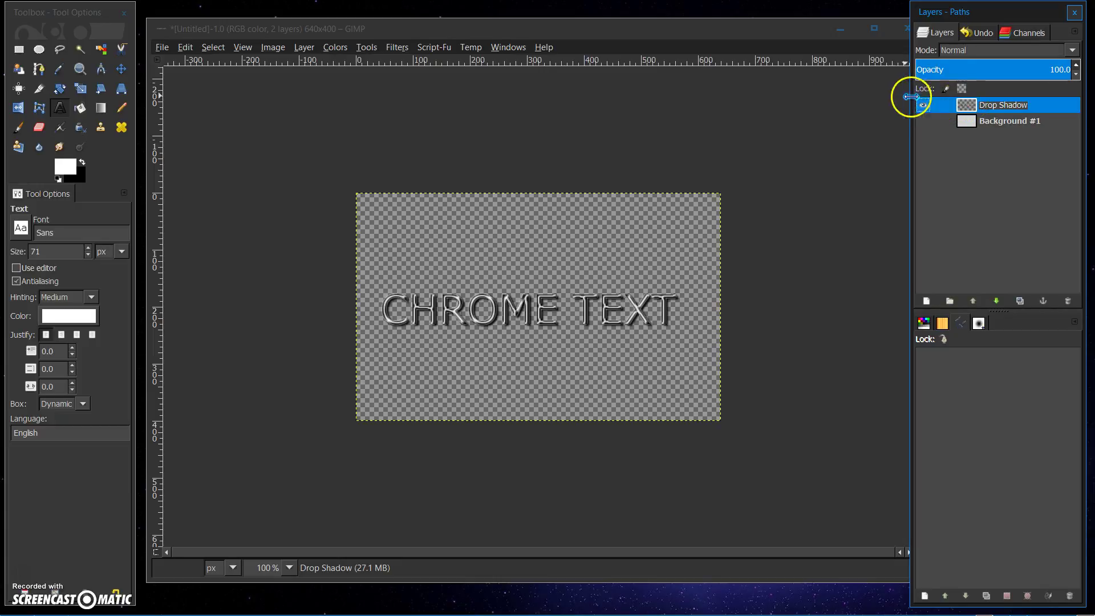
drag(907, 95, 939, 97)
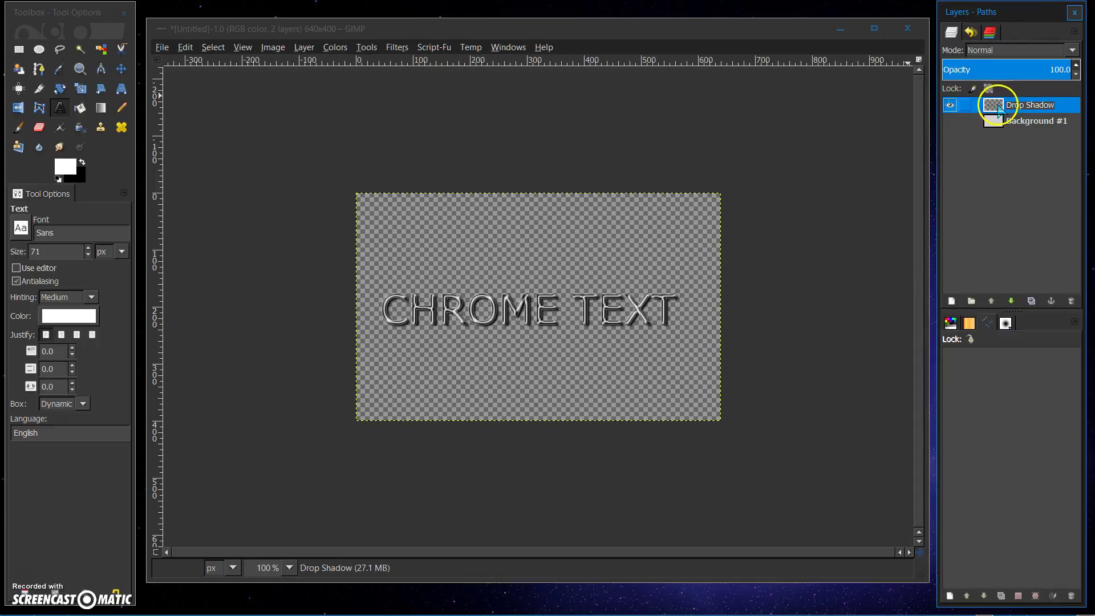
Step: Copy the chrome text, switch to the checkerboard image, and open its Pasted Layer menu
click(182, 49)
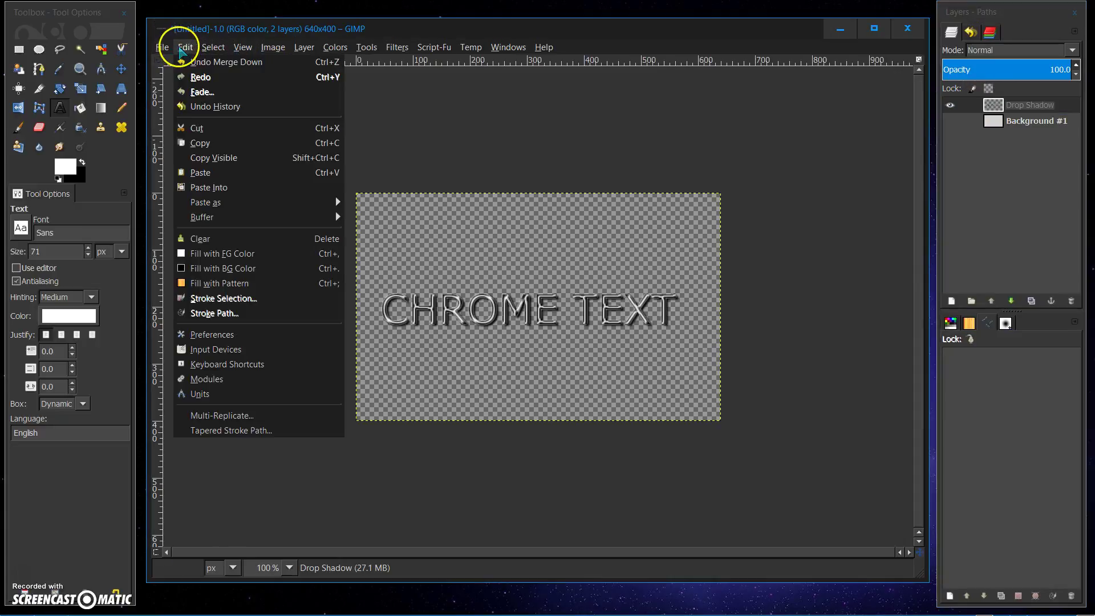
click(197, 143)
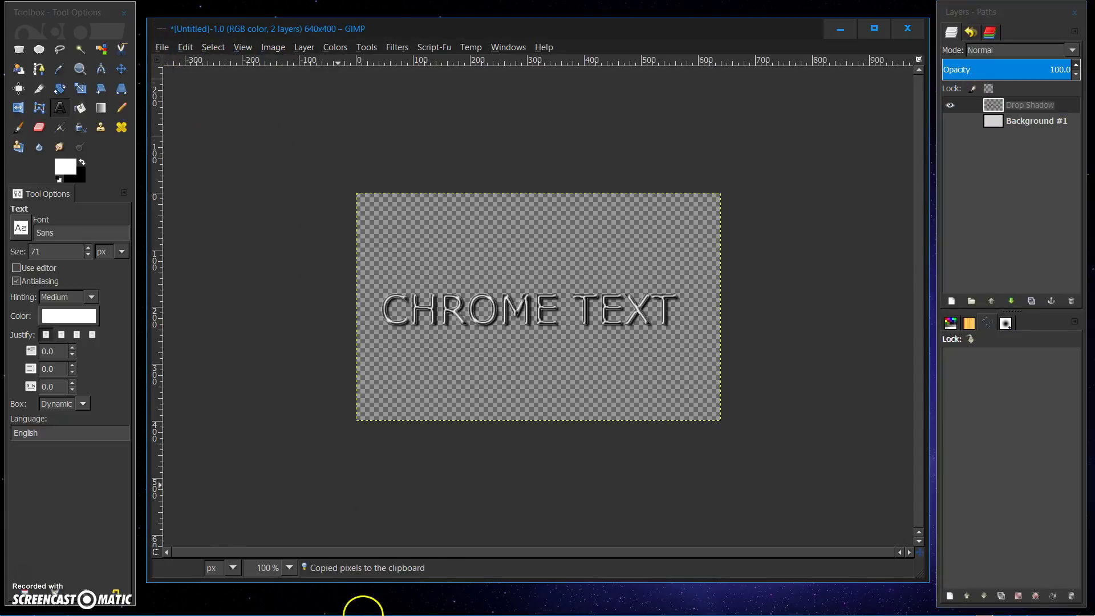
mouse_move(442, 601)
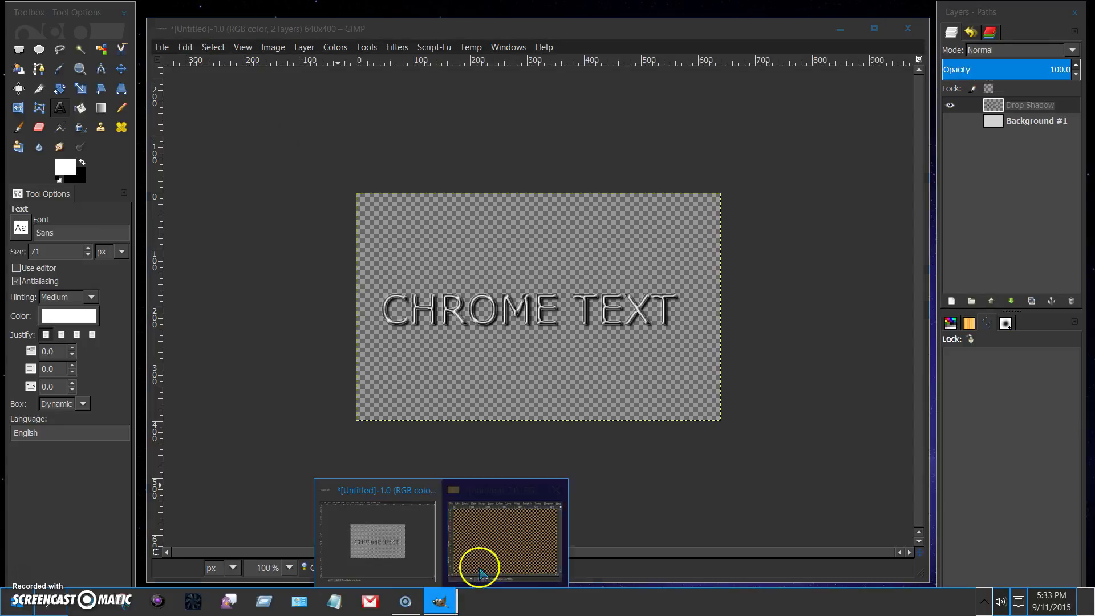
click(477, 562)
click(992, 107)
right_click(992, 107)
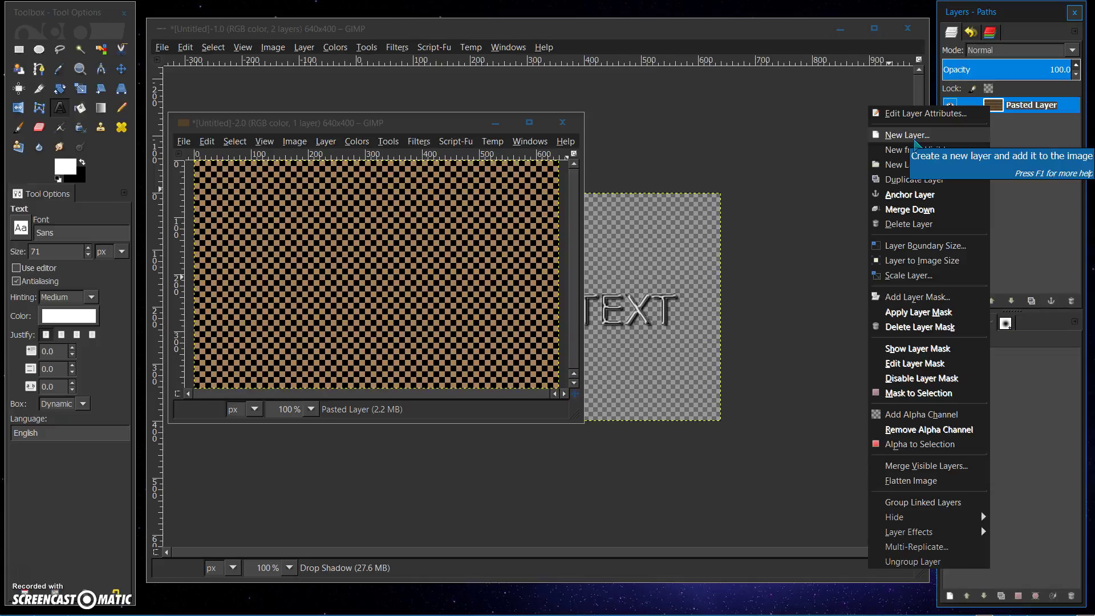
Step: Add a new transparent layer named Layer and paste the CHROME TEXT into the second image
click(914, 141)
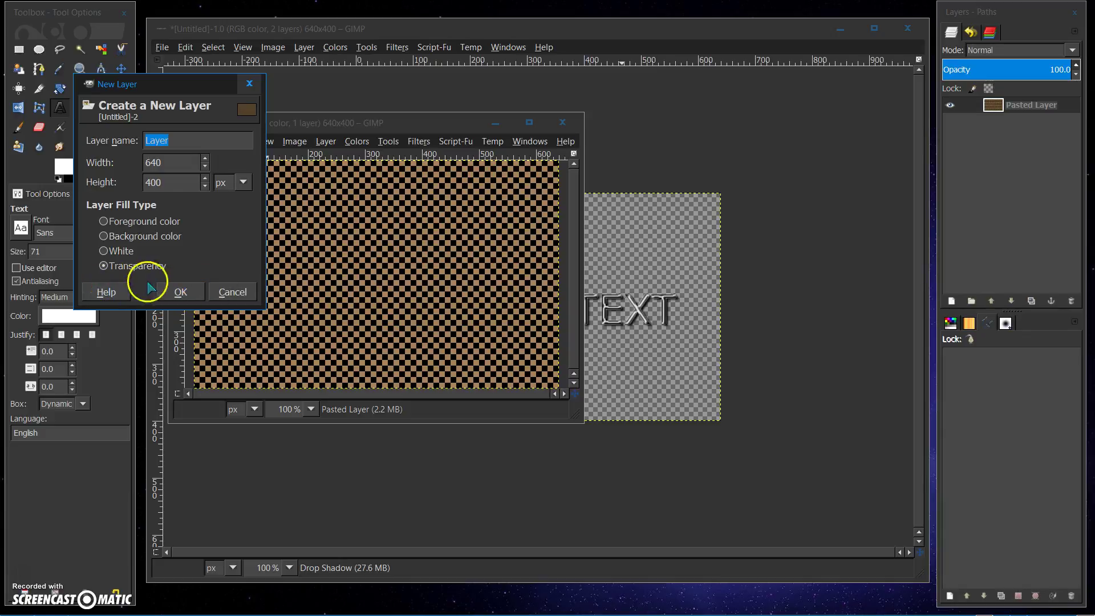
click(180, 293)
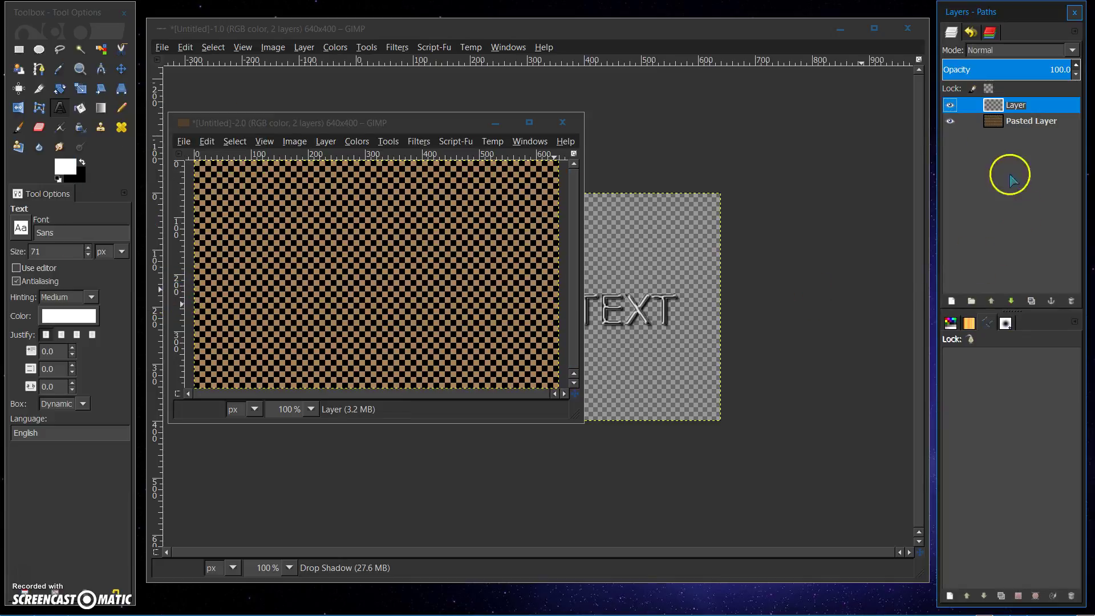
click(208, 142)
click(220, 267)
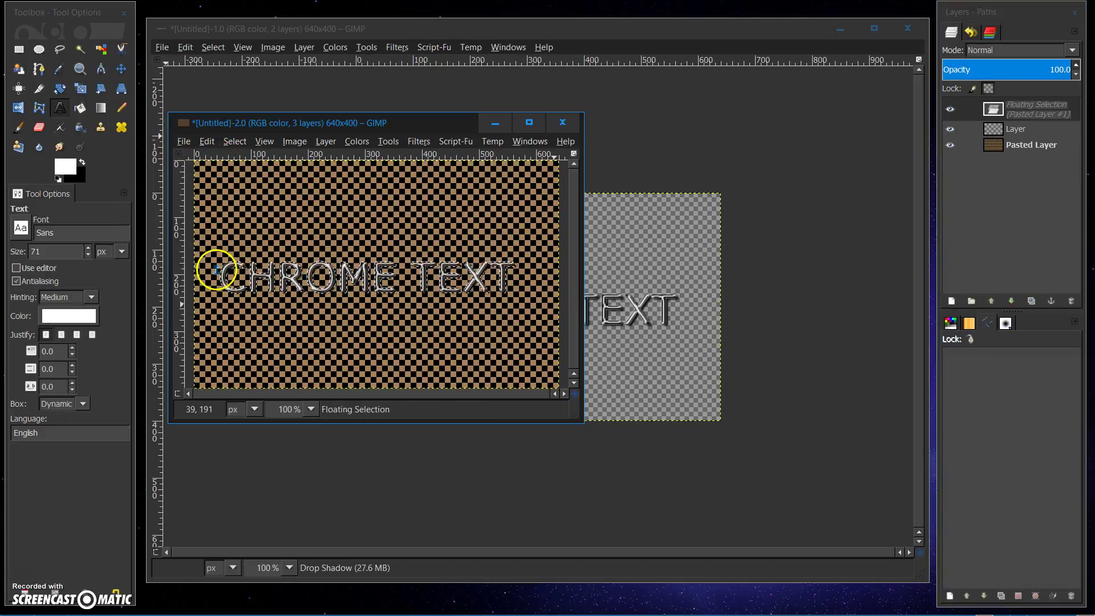
Step: Anchor the pasted CHROME TEXT onto the new transparent layer and make it active
click(326, 141)
click(353, 215)
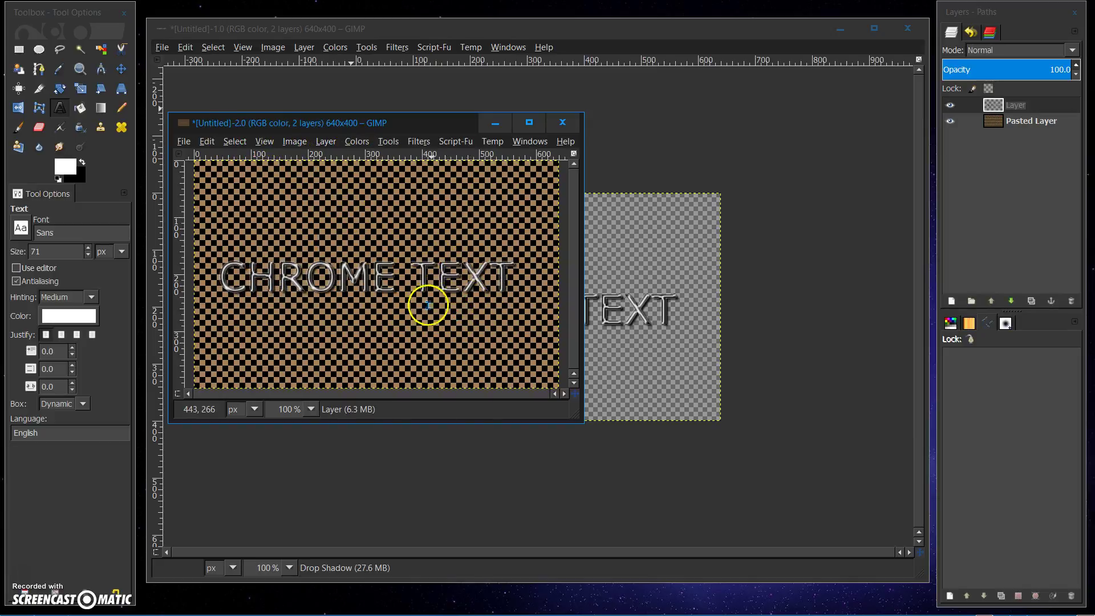
click(951, 108)
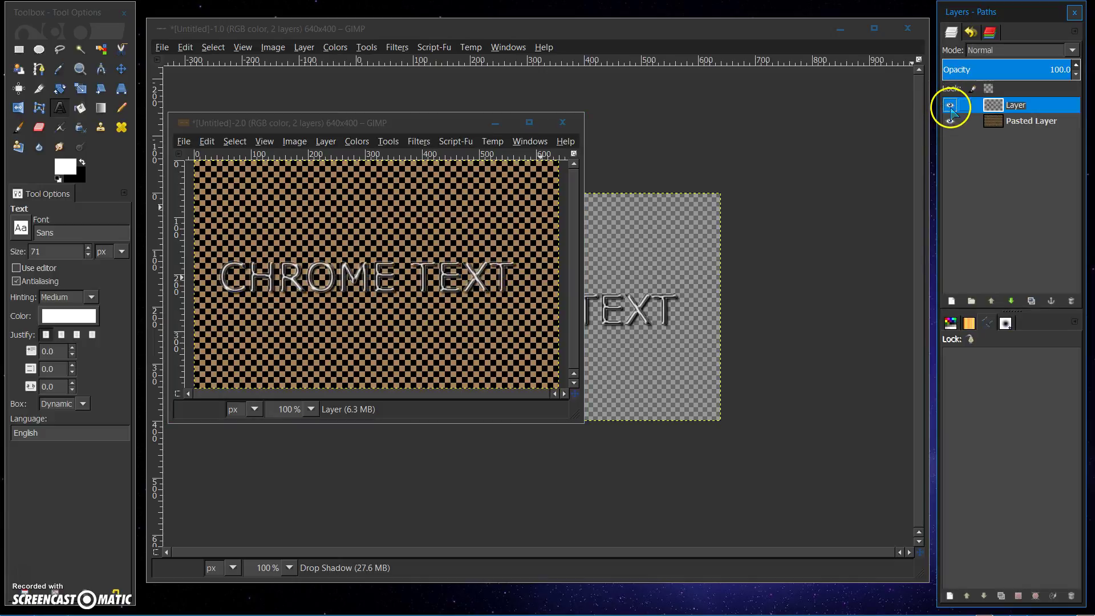
drag(375, 122, 515, 91)
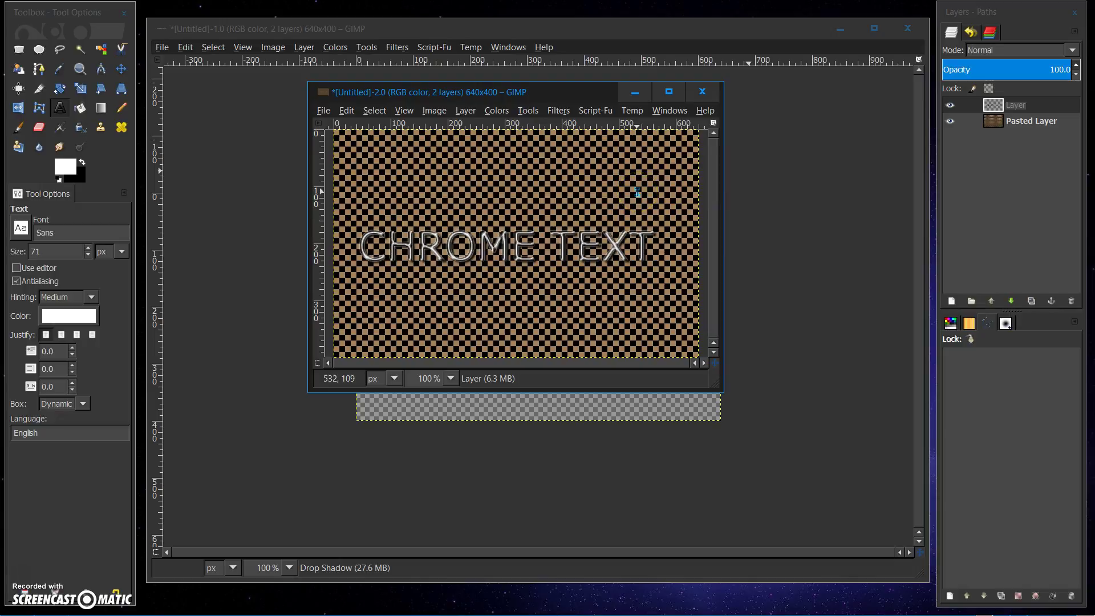
click(949, 121)
click(949, 105)
click(949, 105)
click(949, 121)
click(990, 122)
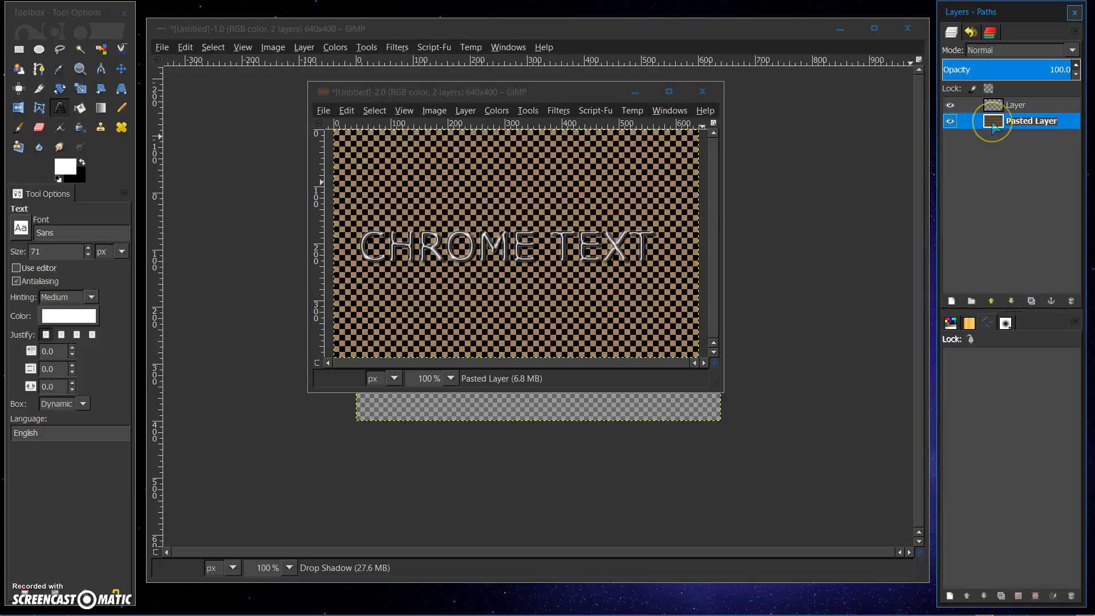
click(950, 121)
click(949, 121)
click(992, 106)
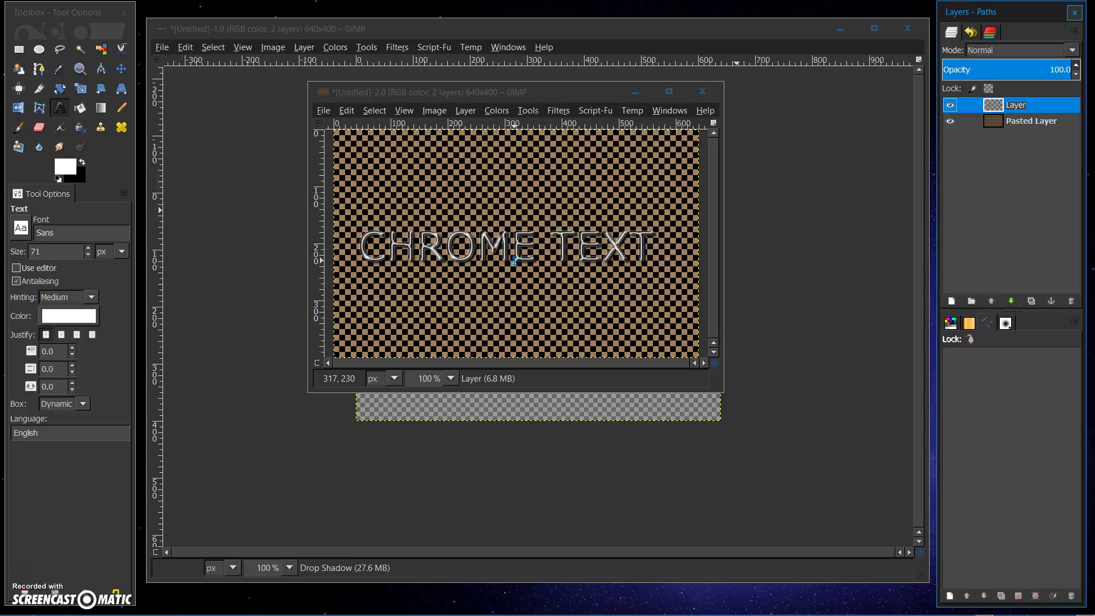
click(951, 121)
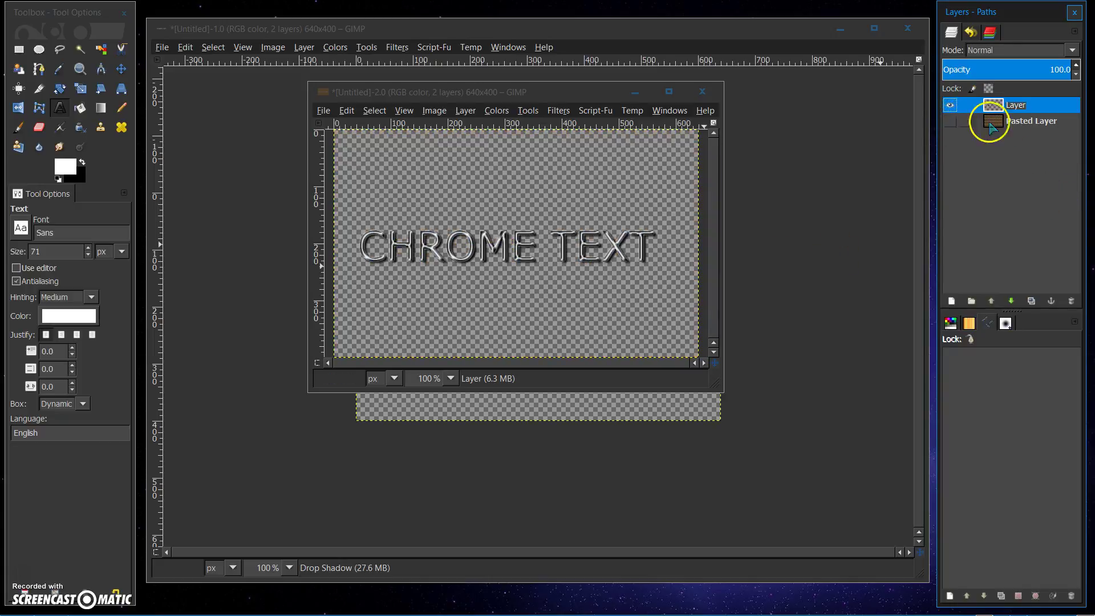
click(950, 121)
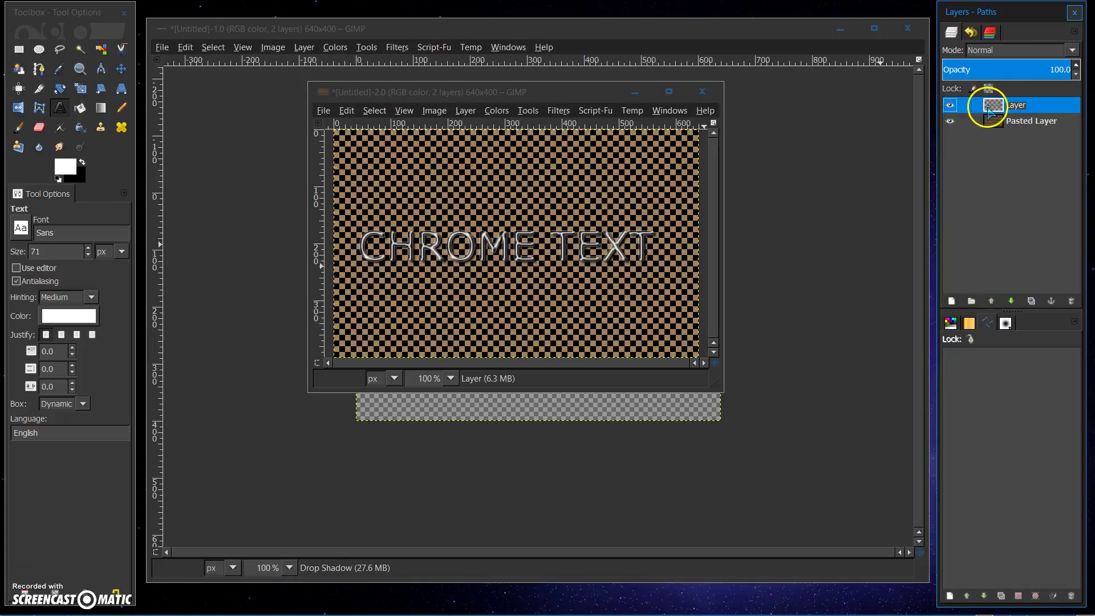
right_click(989, 111)
click(996, 109)
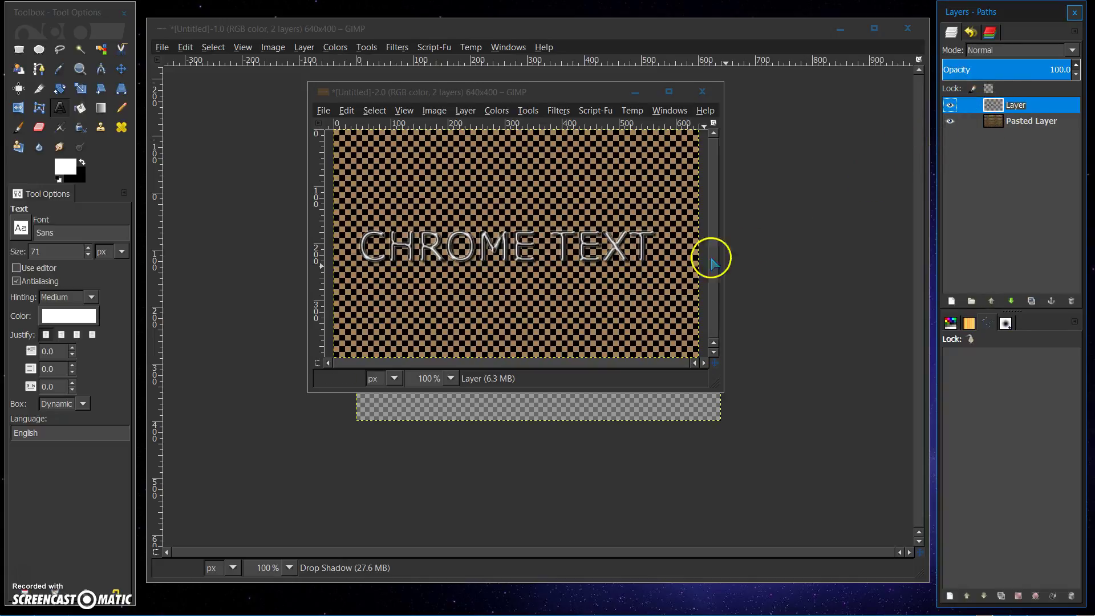
click(950, 121)
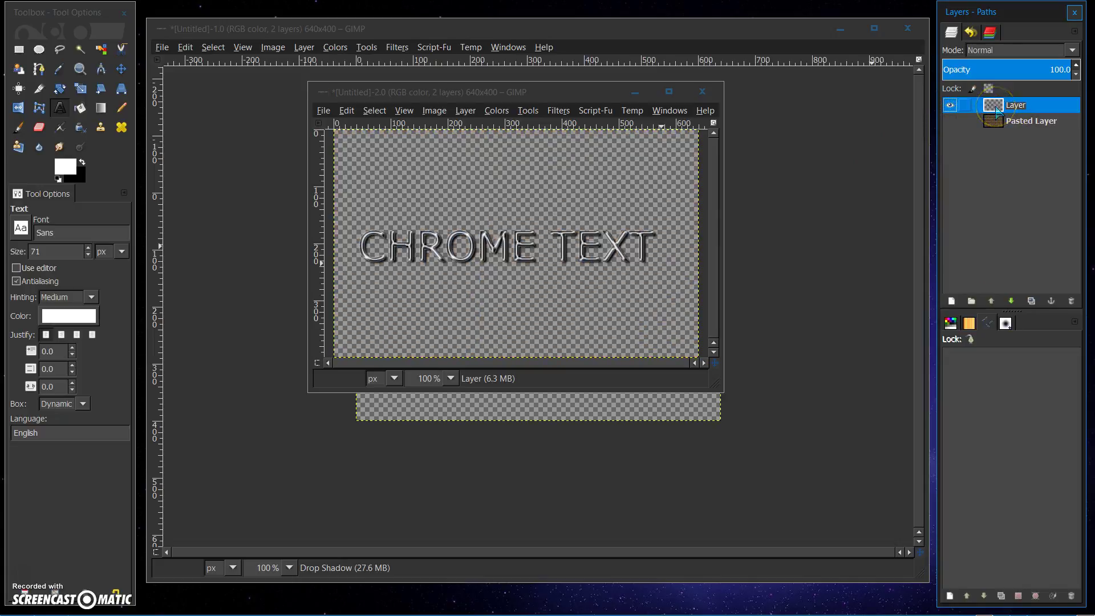
click(949, 121)
click(992, 123)
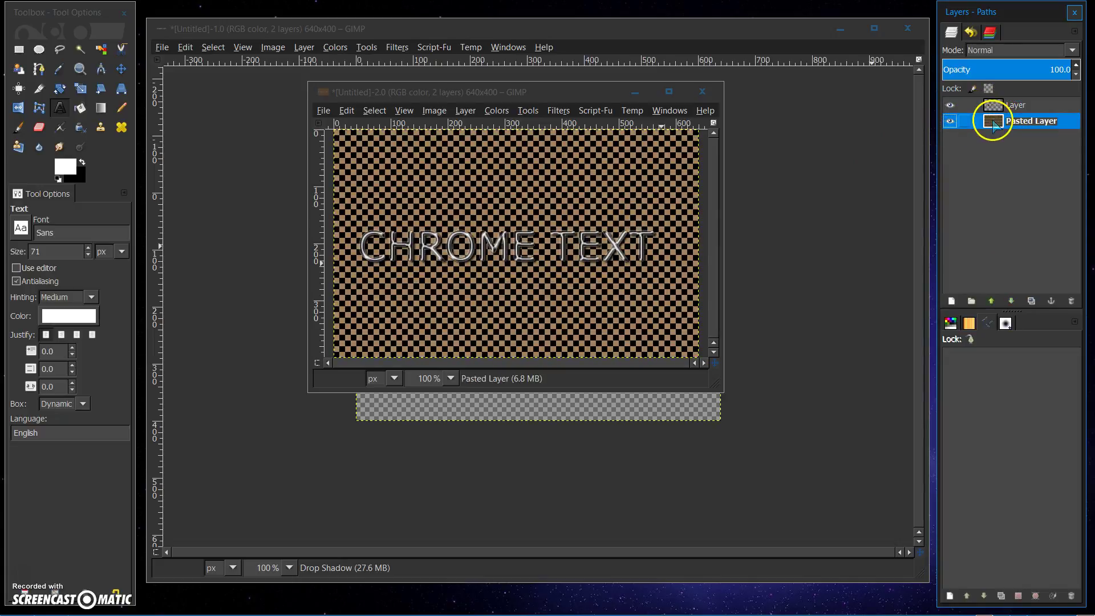
click(950, 106)
click(950, 106)
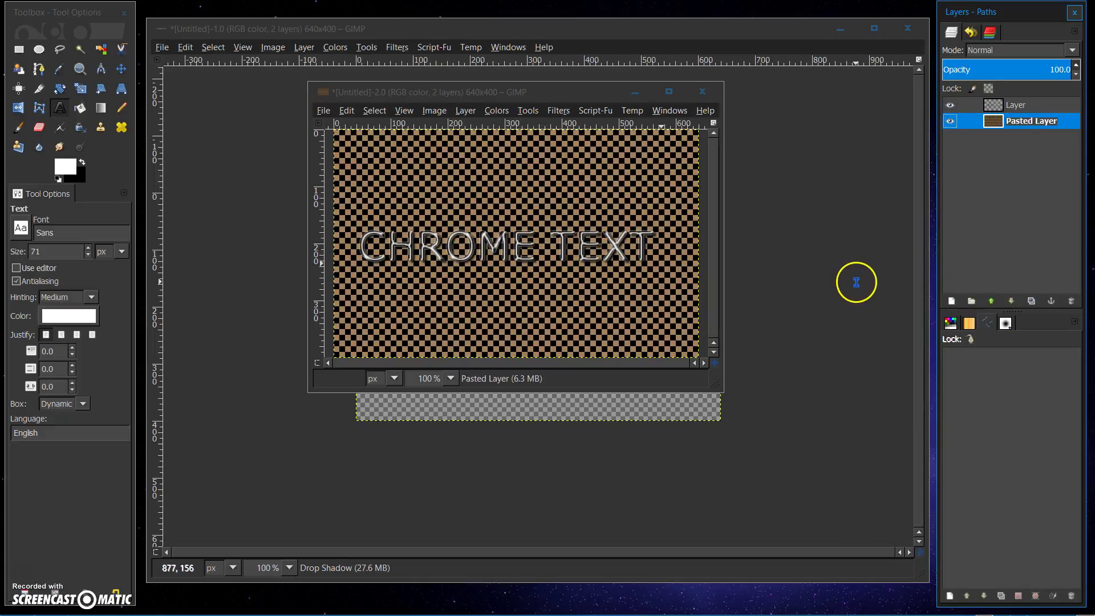